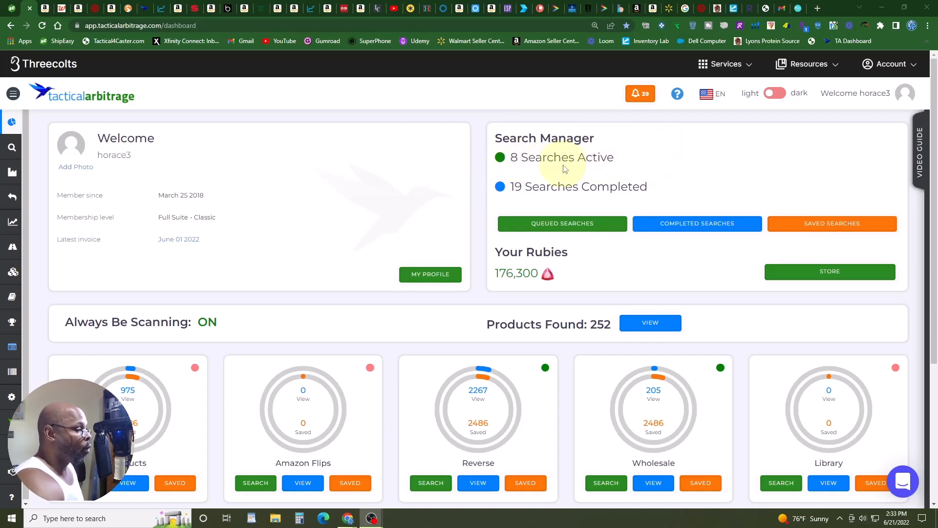
- Look over the dashboard's search tools and open the Product Search page
scroll(564, 183, down, 3)
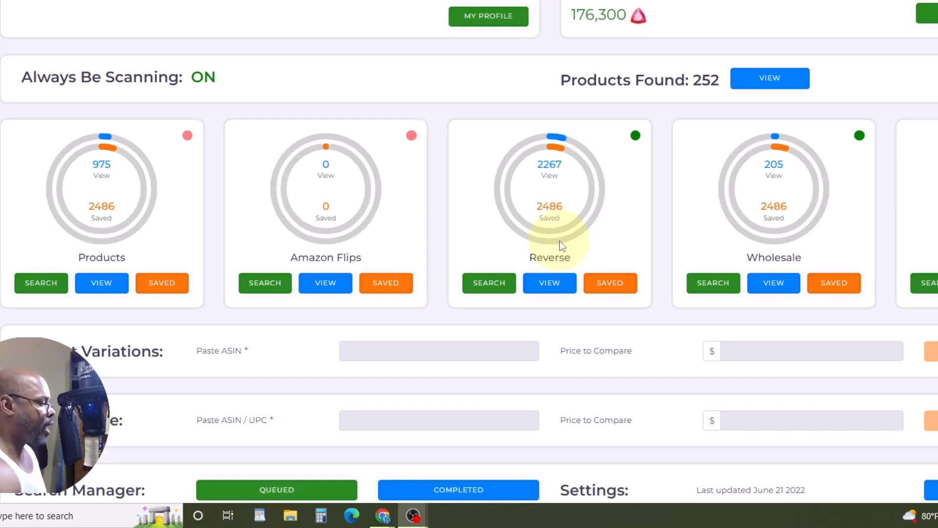
scroll(560, 244, down, 1)
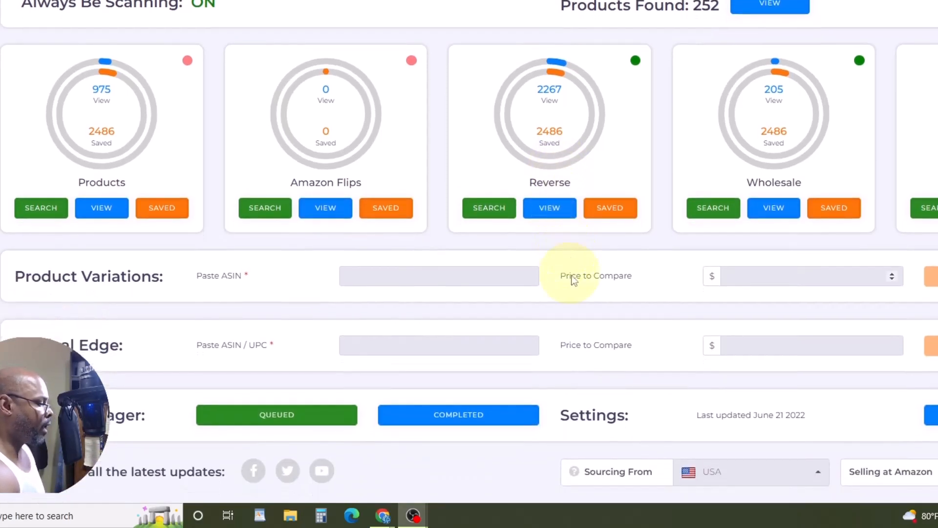
scroll(586, 272, up, 3)
scroll(623, 272, up, 1)
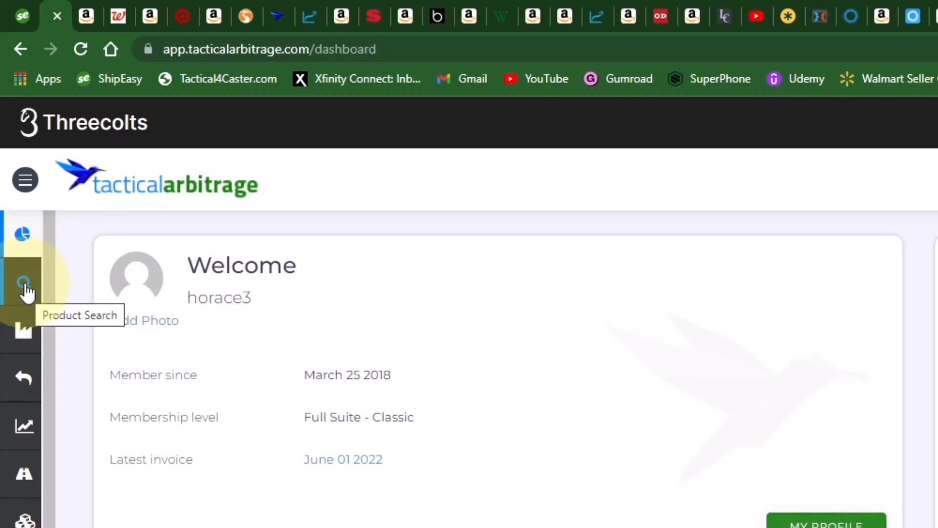
click(26, 289)
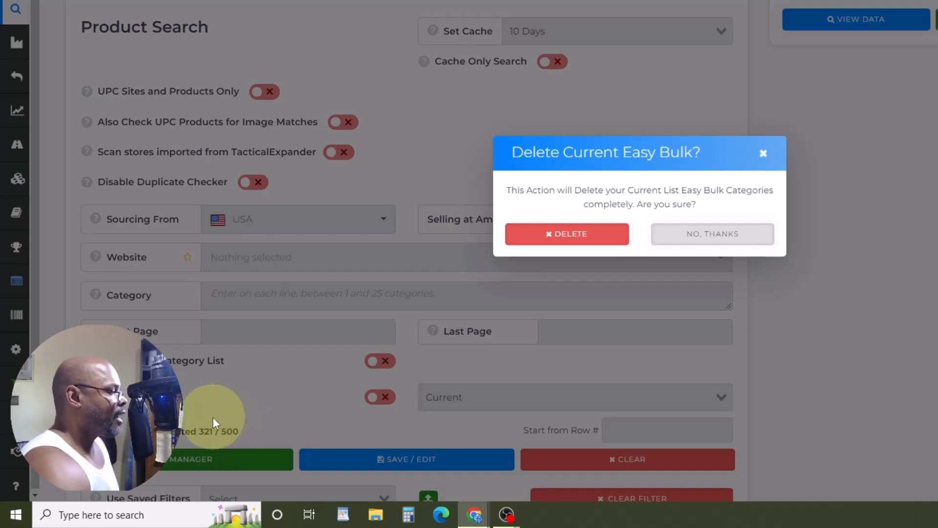
- Delete the current Easy Bulk category list completely
click(570, 234)
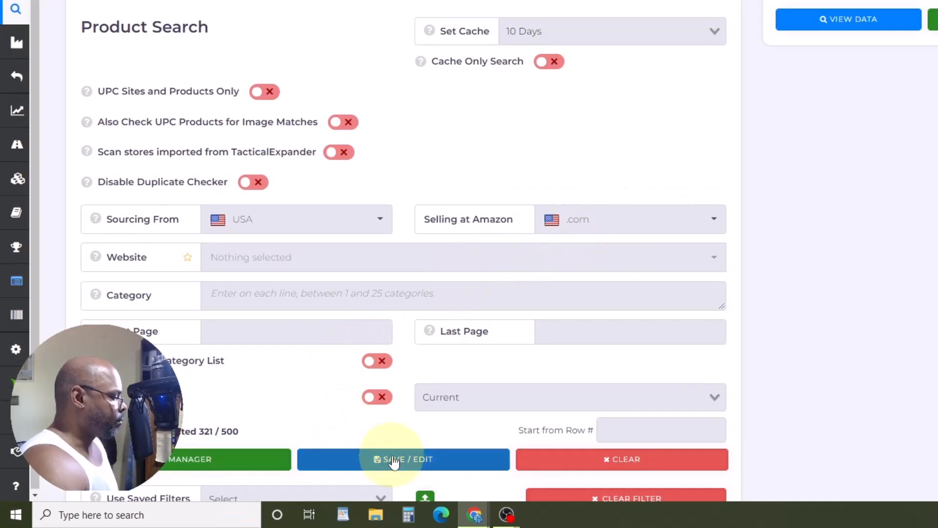
scroll(432, 361, down, 1)
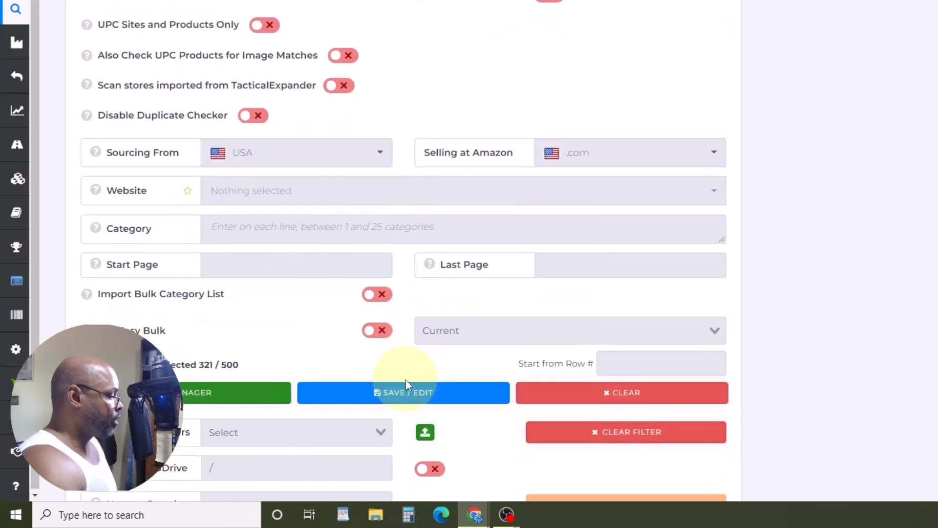
scroll(377, 341, down, 1)
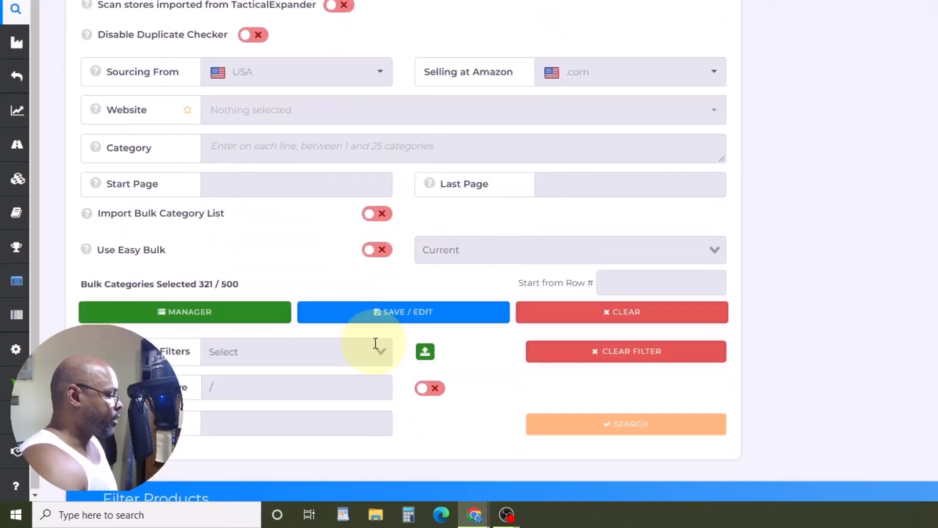
scroll(379, 333, up, 2)
scroll(356, 351, down, 1)
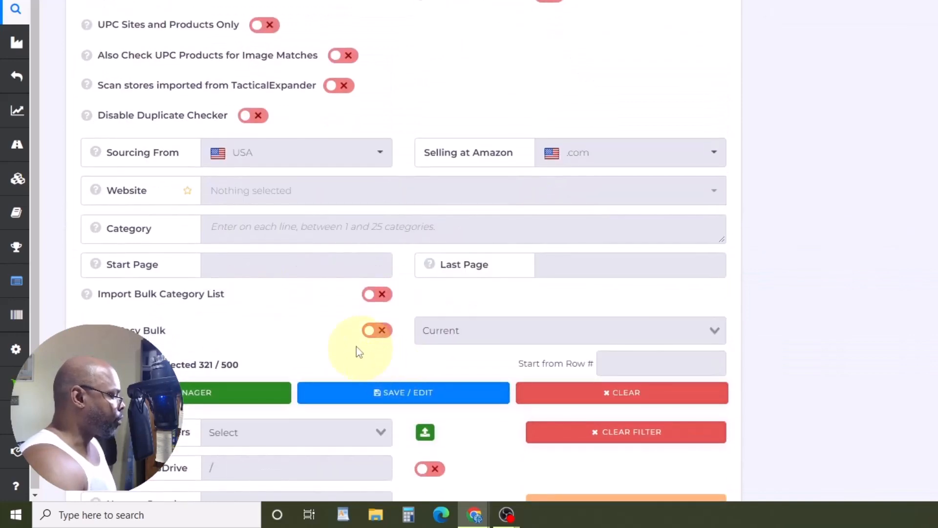
scroll(356, 324, up, 1)
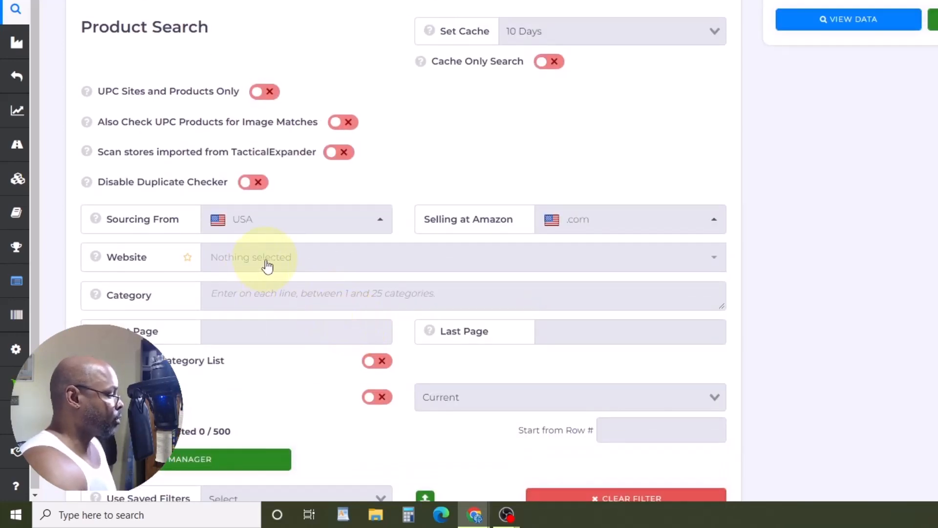
scroll(268, 266, down, 3)
scroll(300, 362, down, 2)
scroll(303, 368, up, 5)
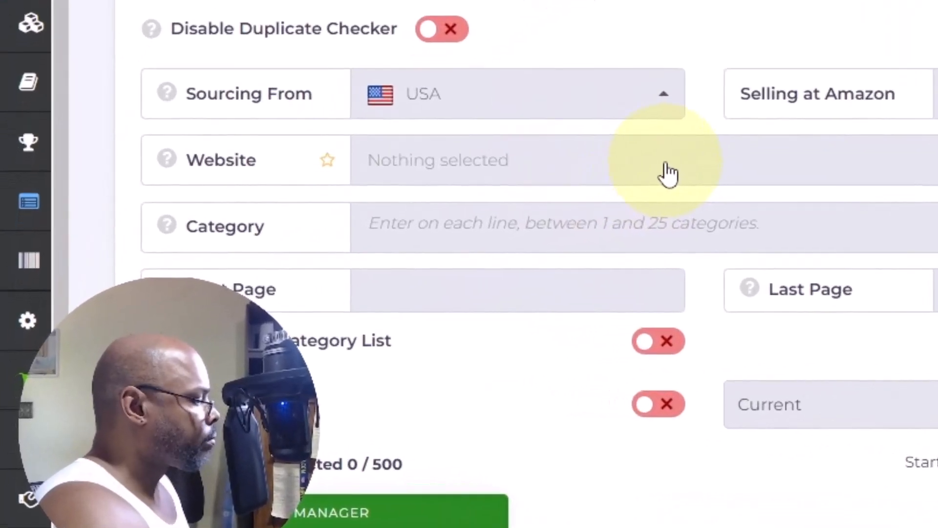
click(616, 190)
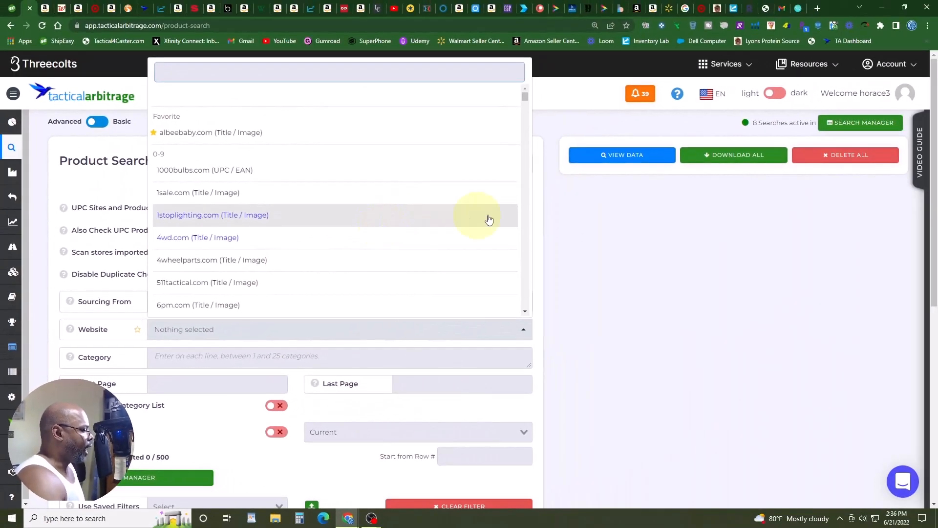
click(596, 216)
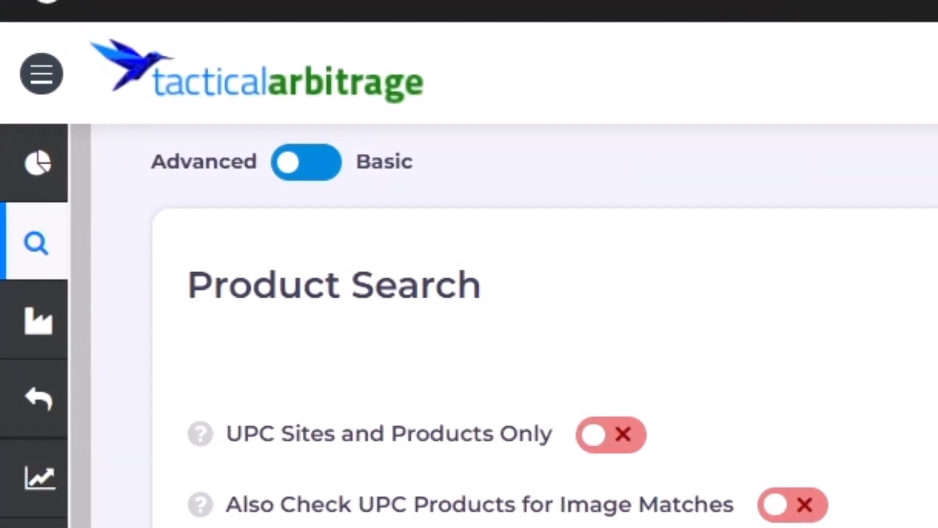
- Browse the store domains offered in Basic mode of Product Search, and return to Advanced mode
click(326, 166)
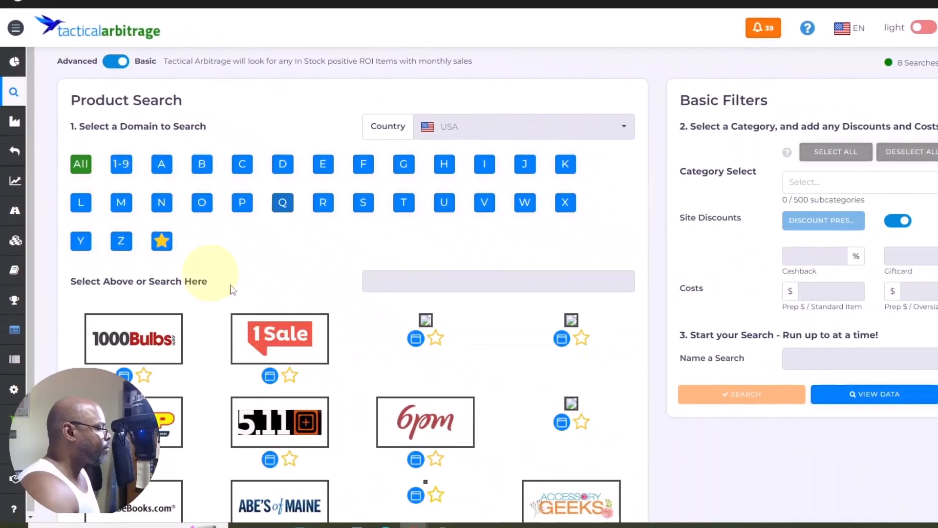
scroll(448, 315, down, 3)
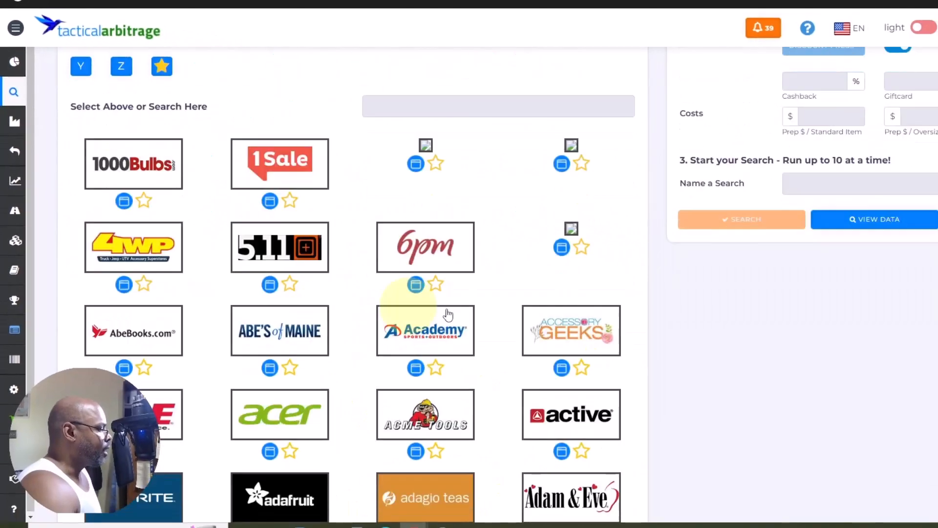
scroll(448, 315, down, 8)
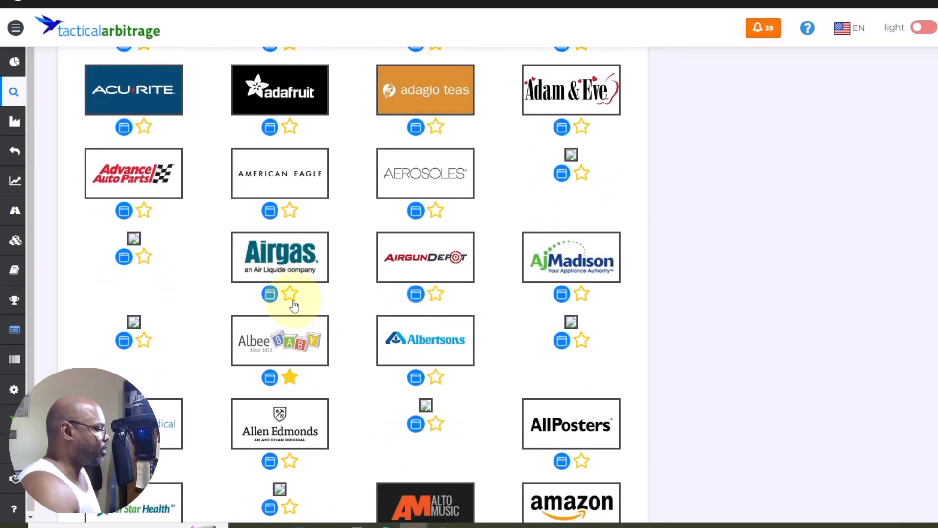
scroll(293, 305, down, 4)
scroll(475, 333, down, 3)
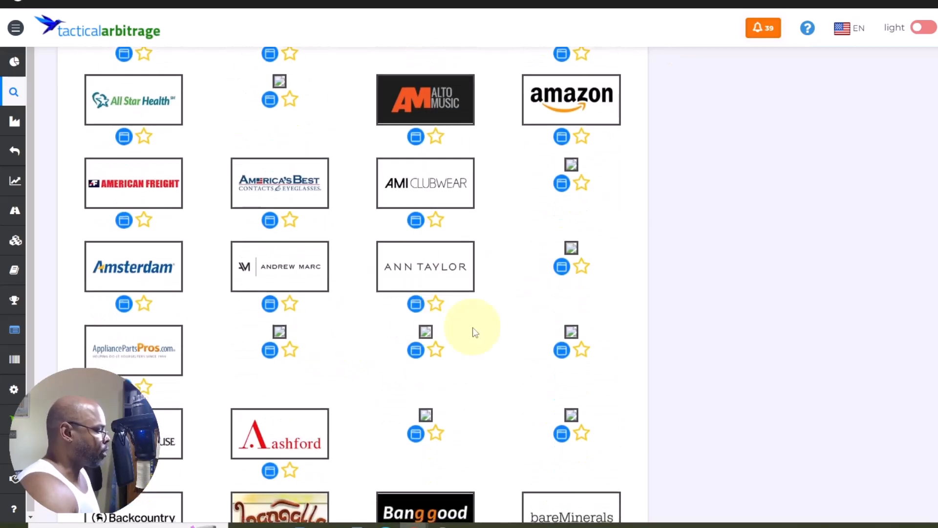
scroll(476, 330, up, 15)
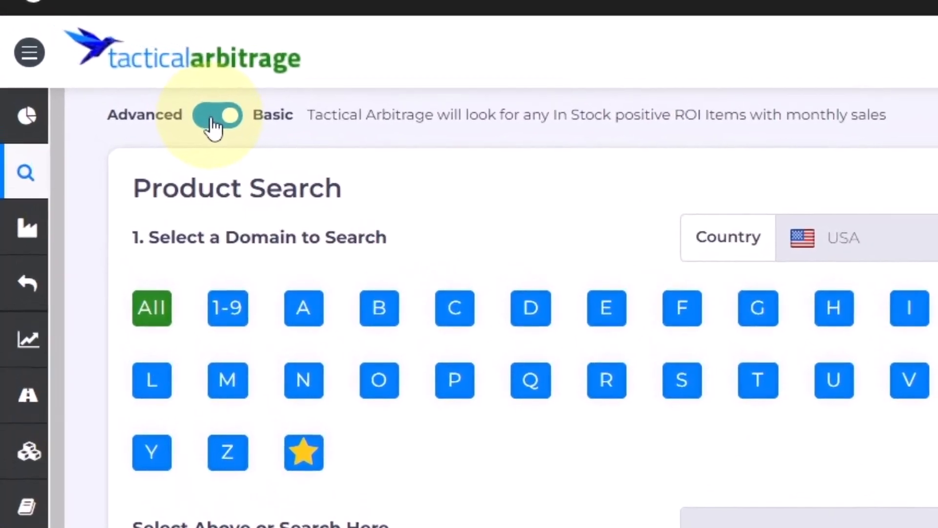
click(113, 64)
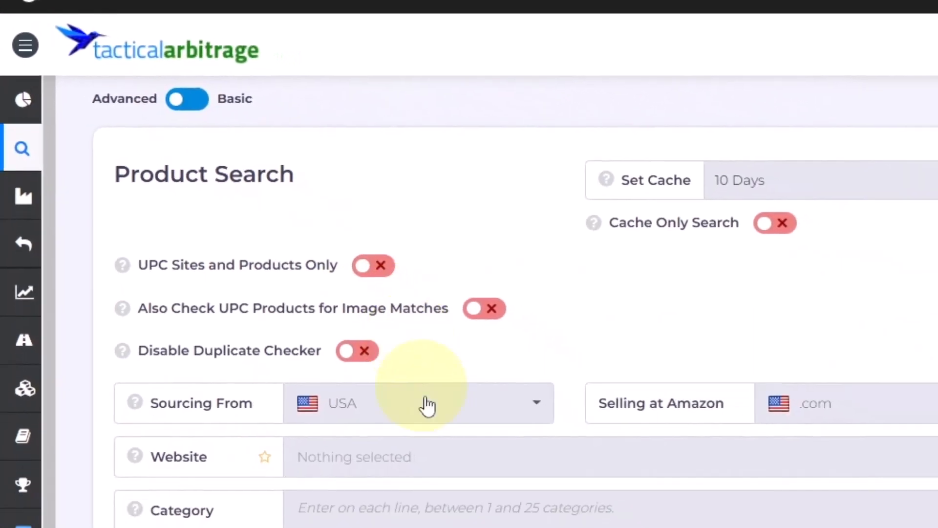
- Select target.com (UPC / EAN) as the website to source from
click(591, 522)
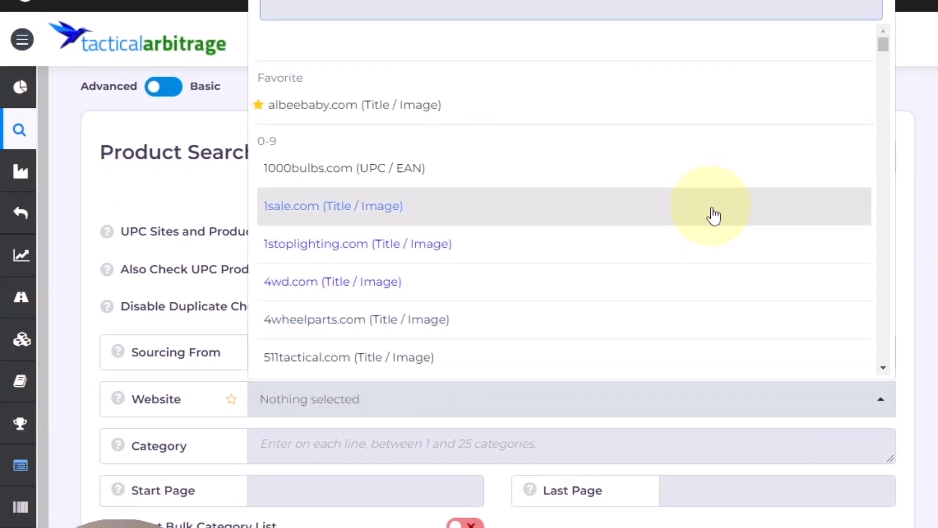
scroll(713, 210, down, 5)
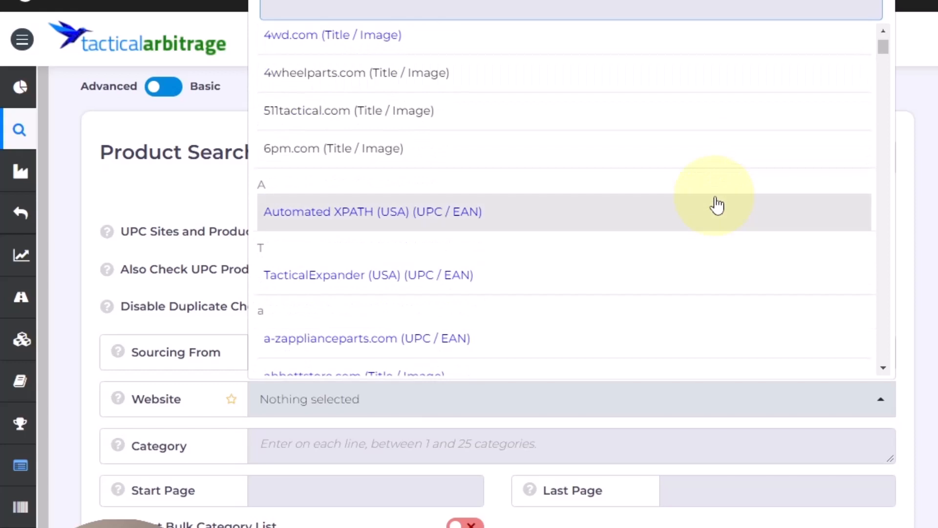
scroll(715, 205, down, 6)
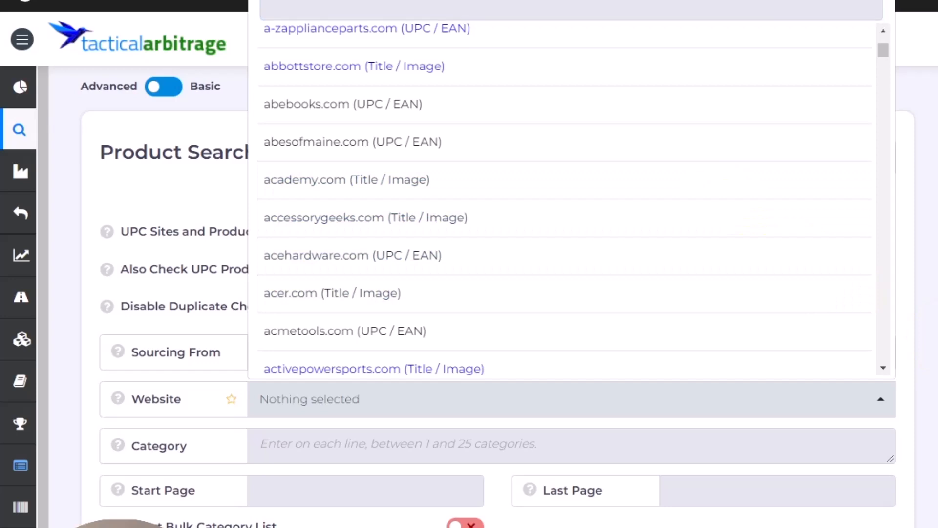
scroll(636, 196, down, 8)
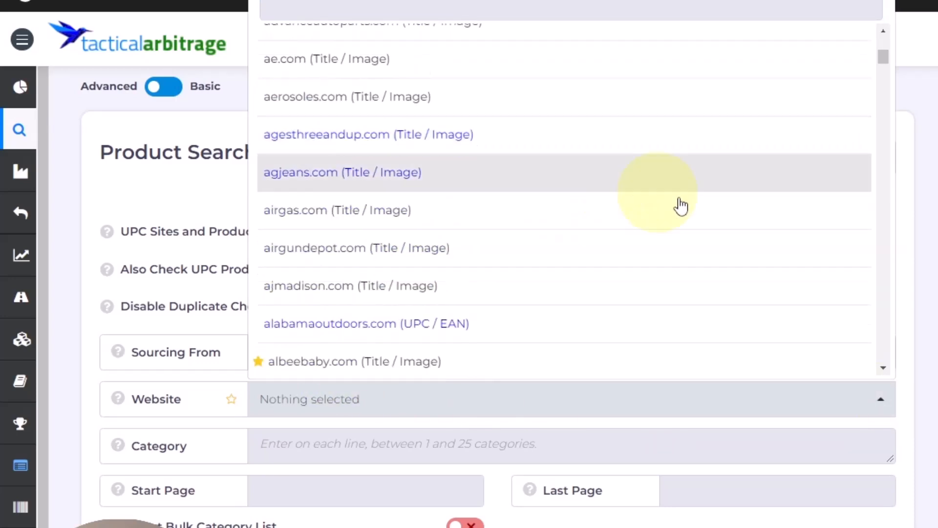
drag(884, 57, 885, 320)
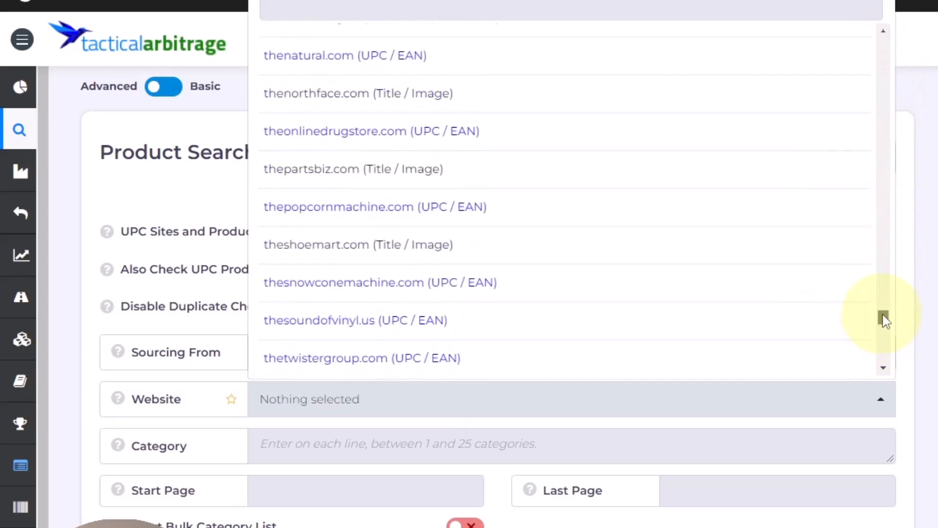
scroll(771, 287, up, 8)
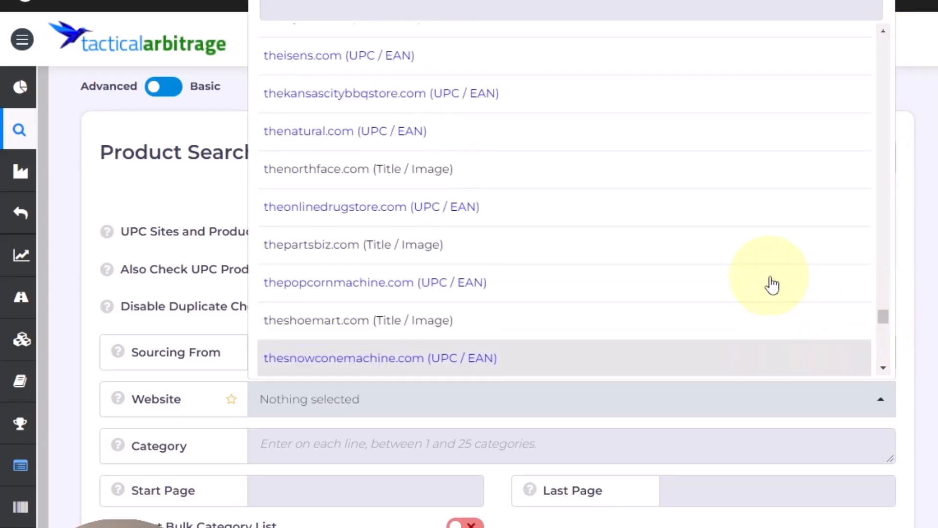
scroll(746, 264, up, 3)
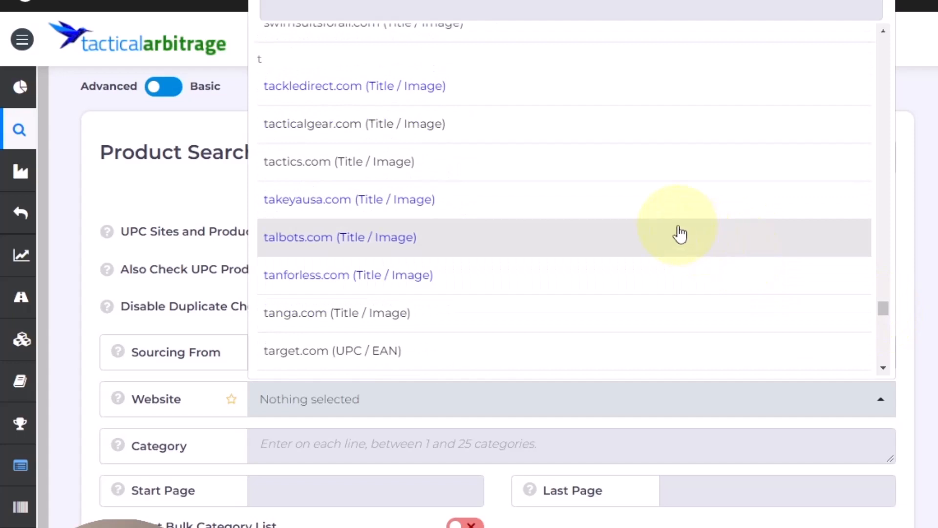
scroll(391, 207, down, 2)
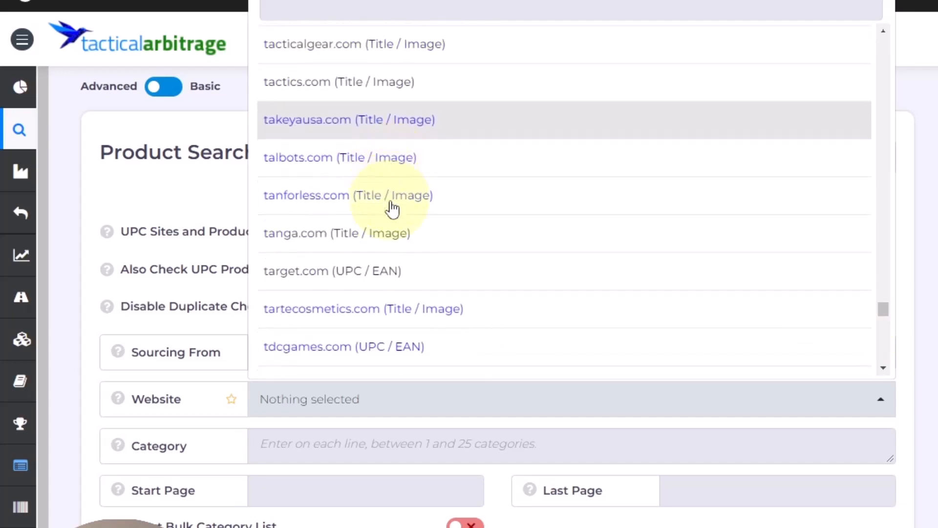
click(347, 278)
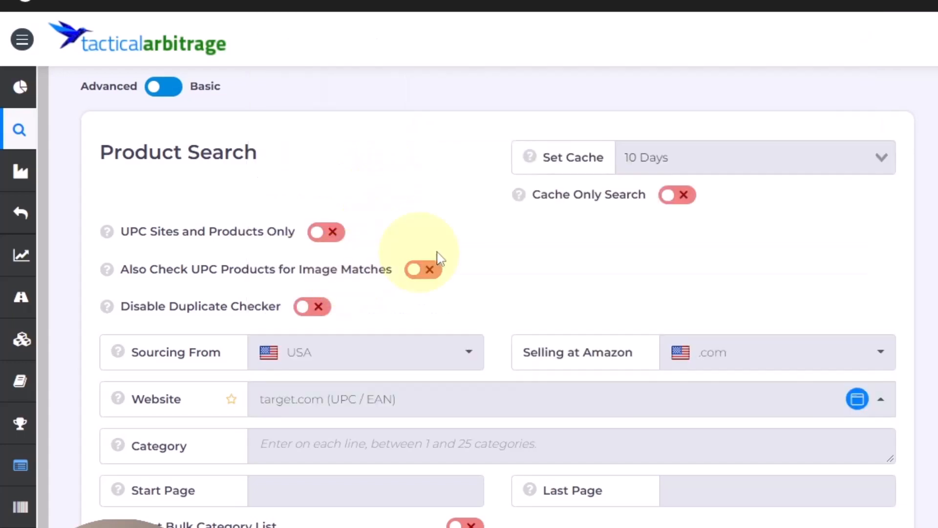
- Turn on Use Easy Bulk and select the whole Clearance category for Target
scroll(497, 296, down, 3)
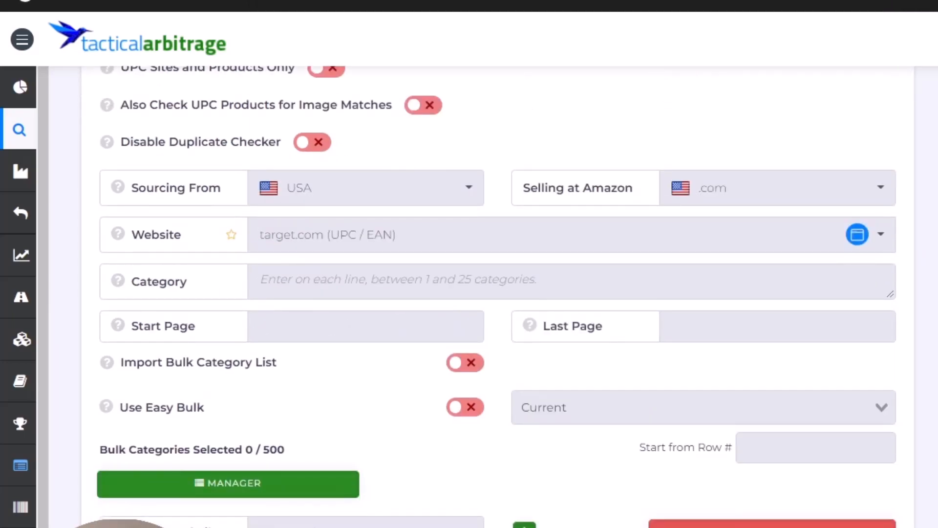
click(459, 411)
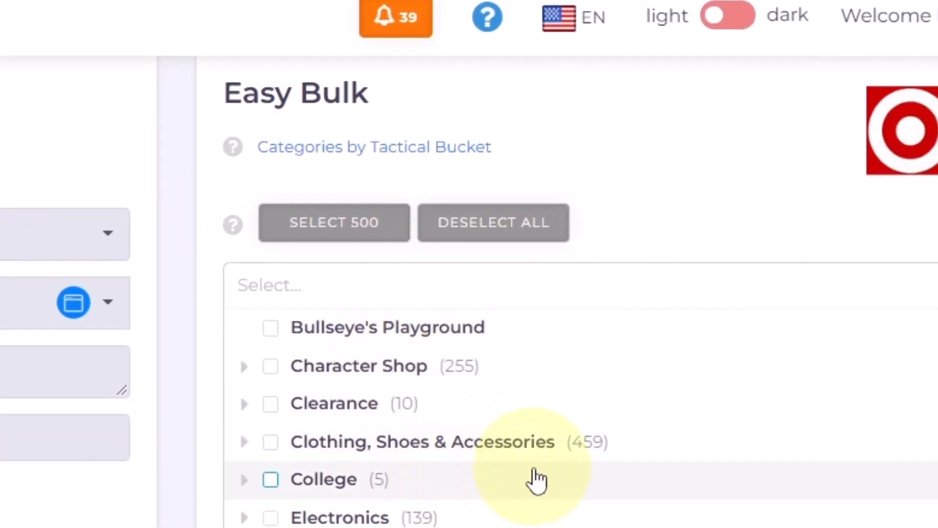
click(246, 403)
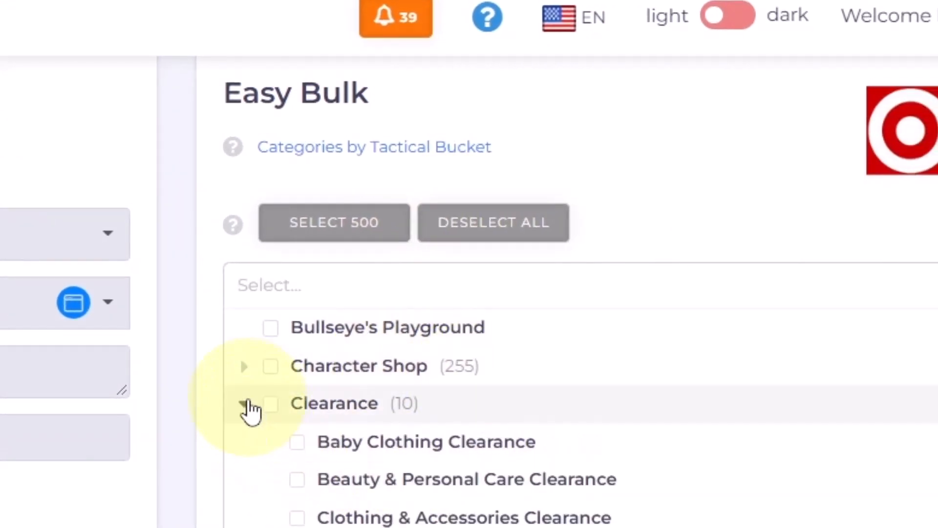
click(247, 404)
click(271, 405)
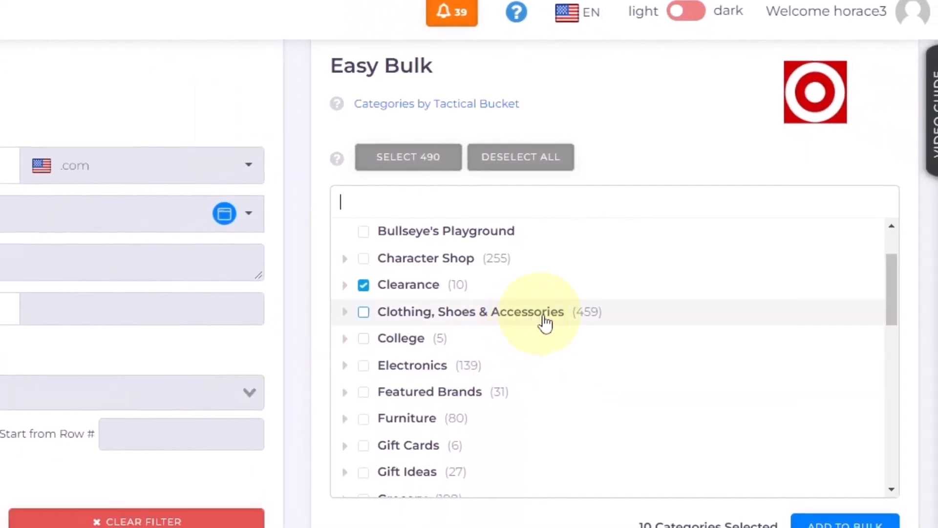
- Select the whole Home Appliances subcategory within Target's Home category
scroll(549, 341, down, 3)
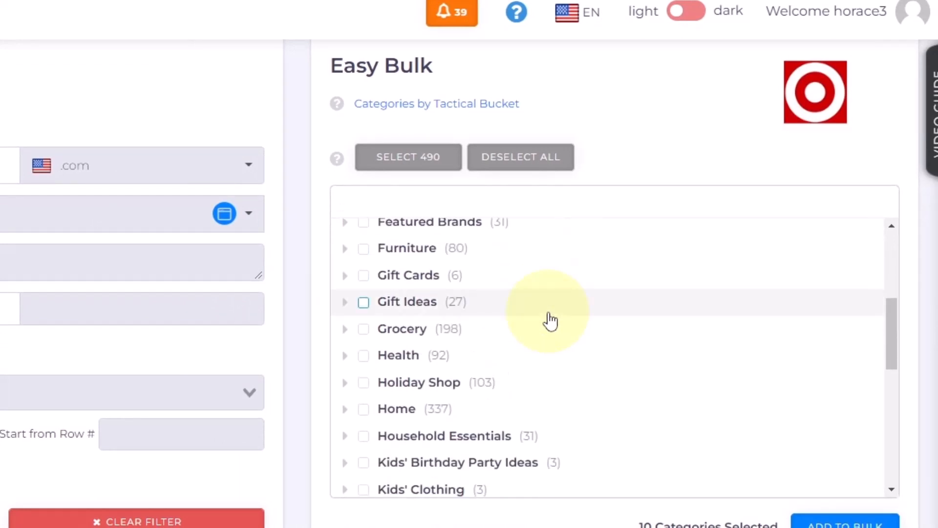
scroll(352, 395, down, 3)
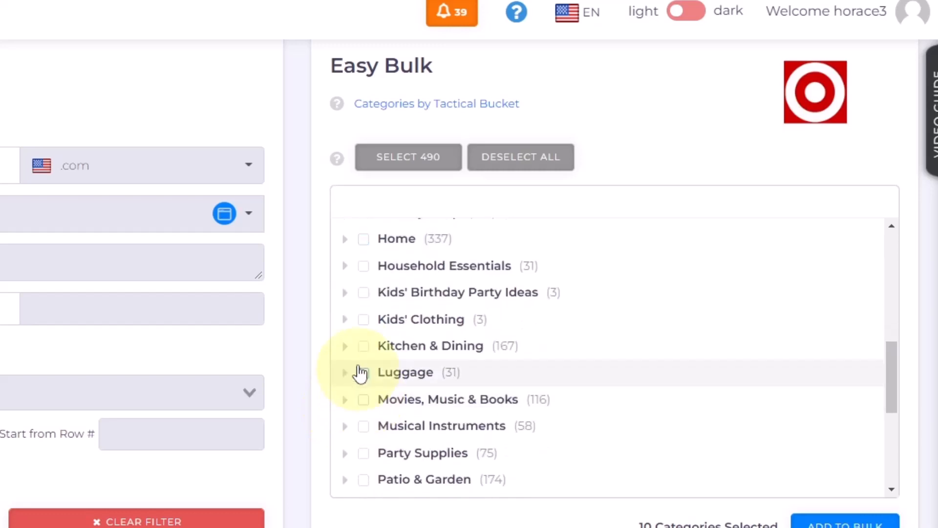
click(346, 241)
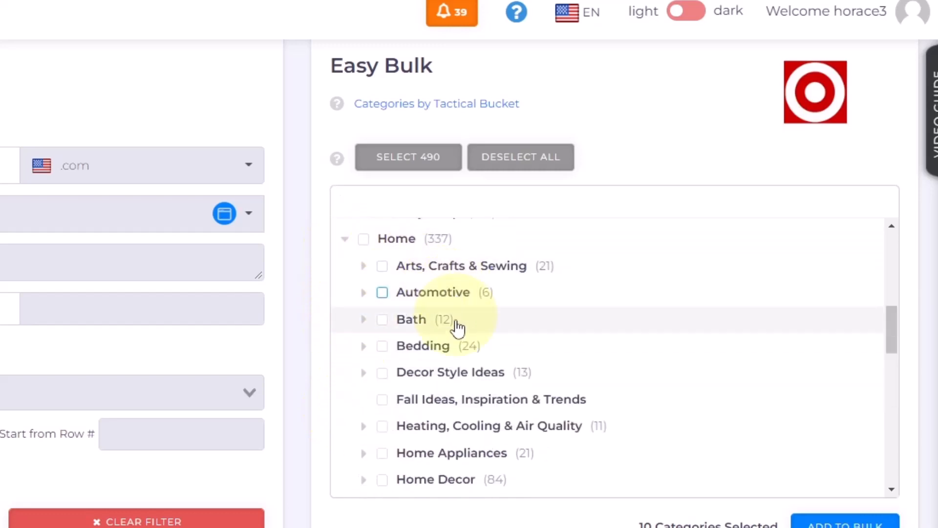
scroll(440, 372, down, 2)
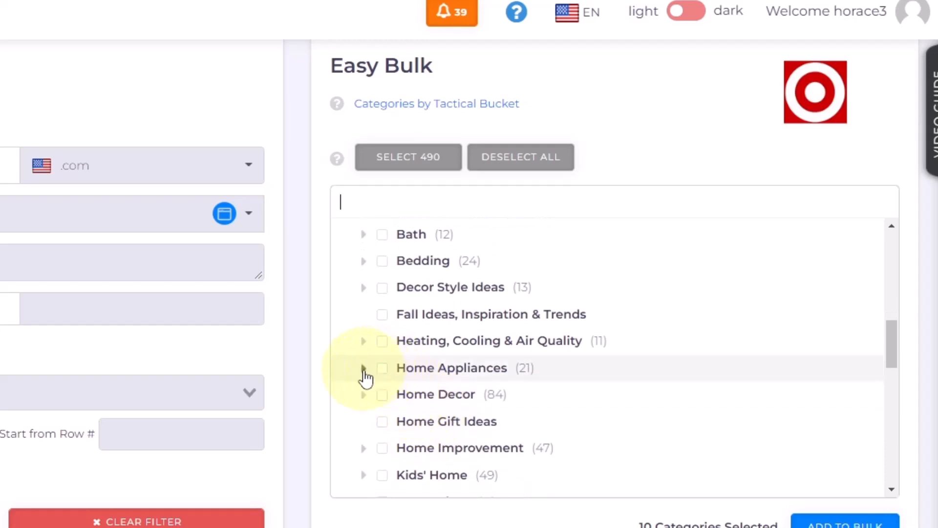
click(364, 370)
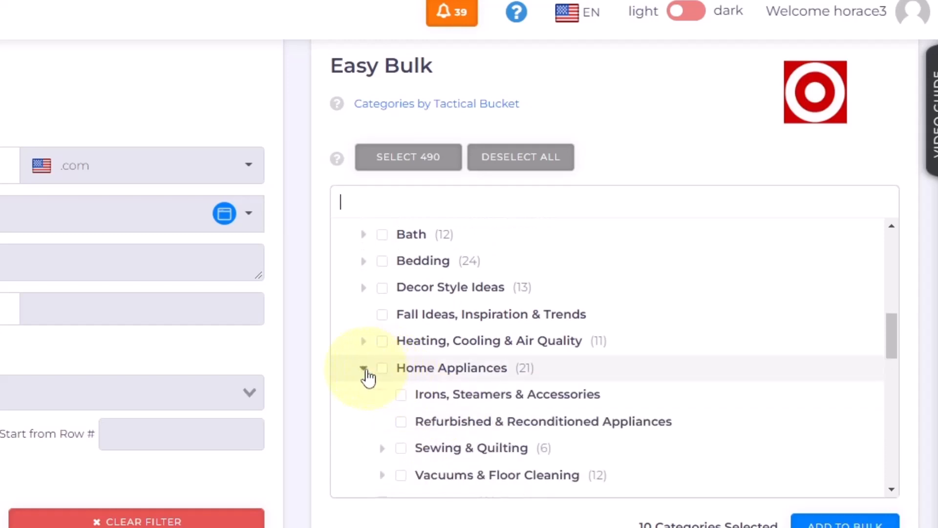
click(364, 369)
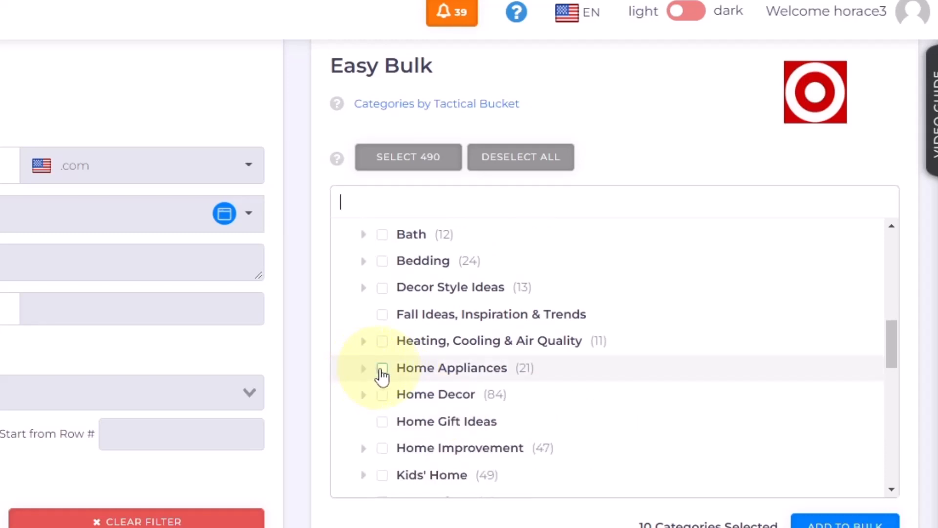
click(382, 369)
- Add the whole Pets and Sports & Outdoors categories to the Target selection
scroll(444, 368, down, 3)
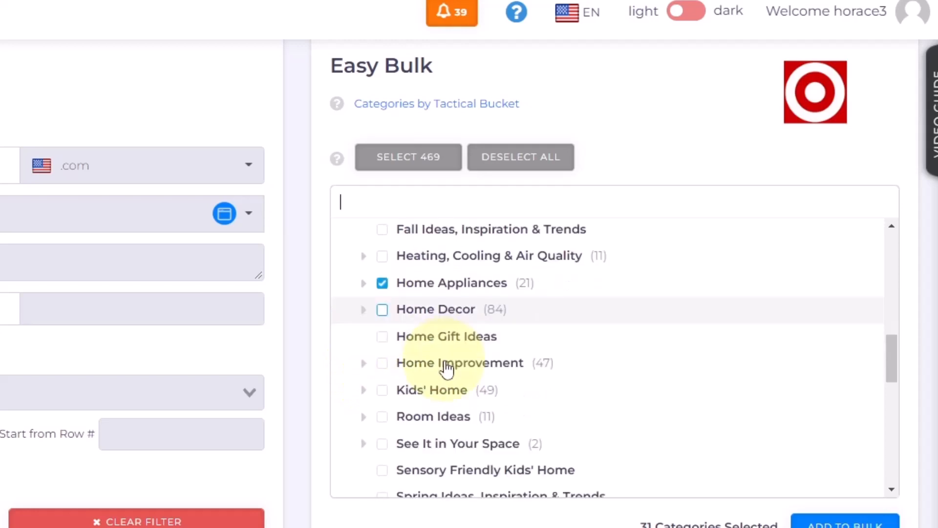
scroll(479, 361, down, 6)
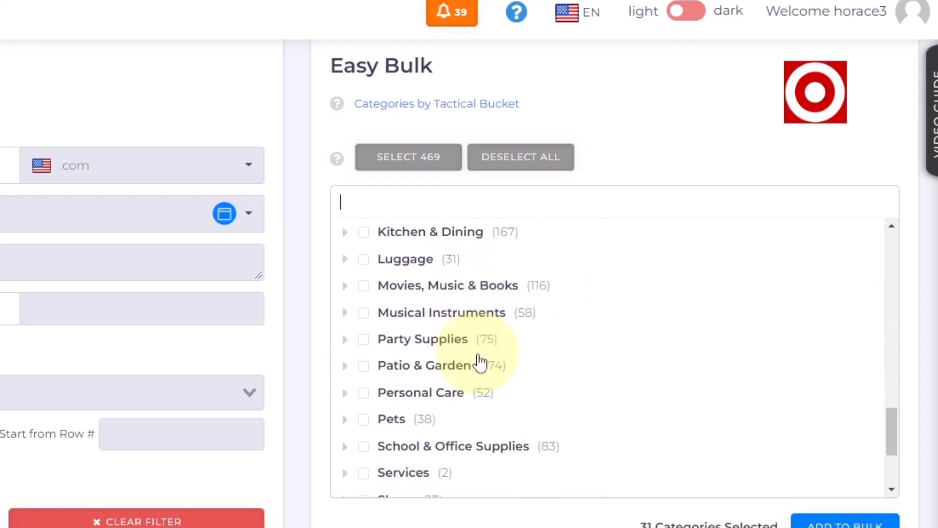
scroll(440, 350, down, 2)
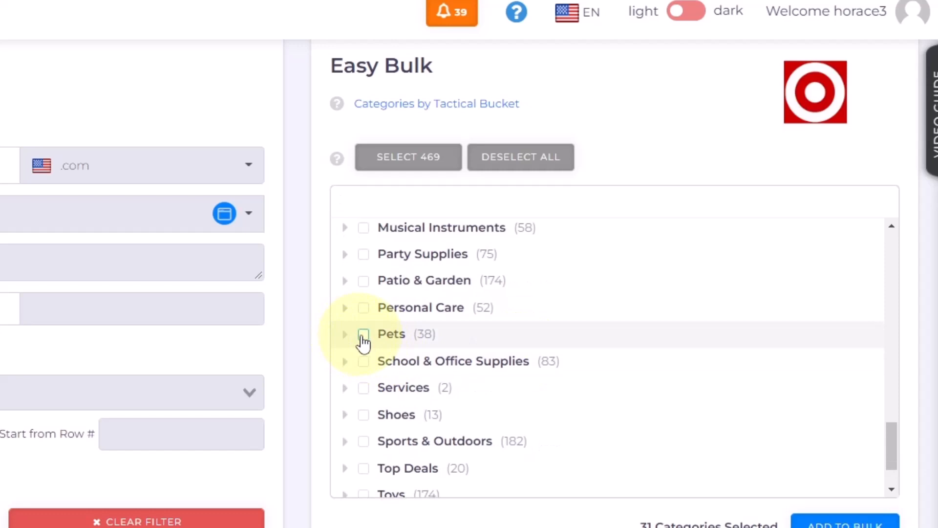
click(363, 337)
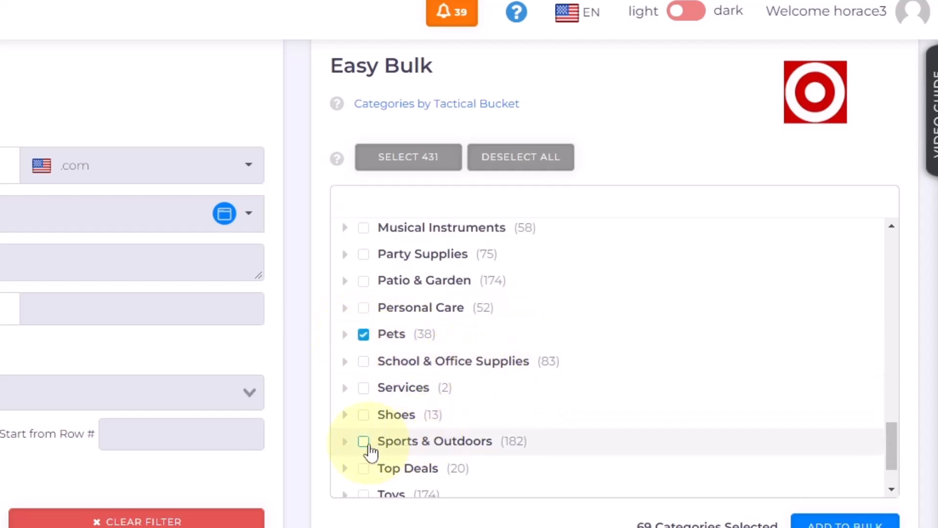
click(364, 442)
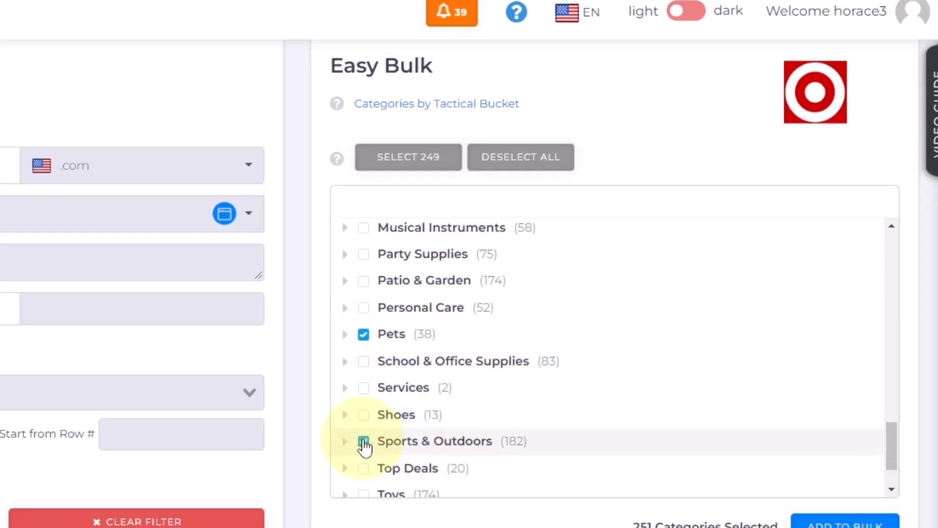
click(364, 442)
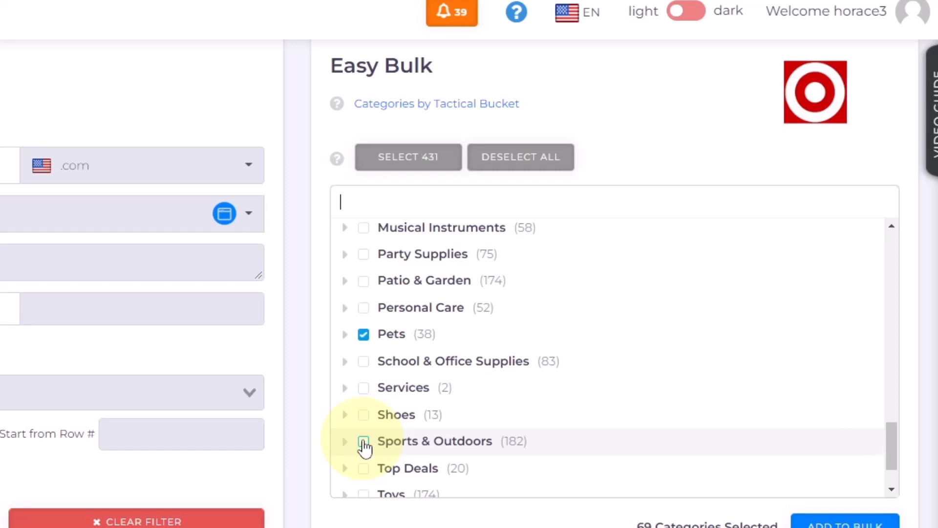
click(363, 442)
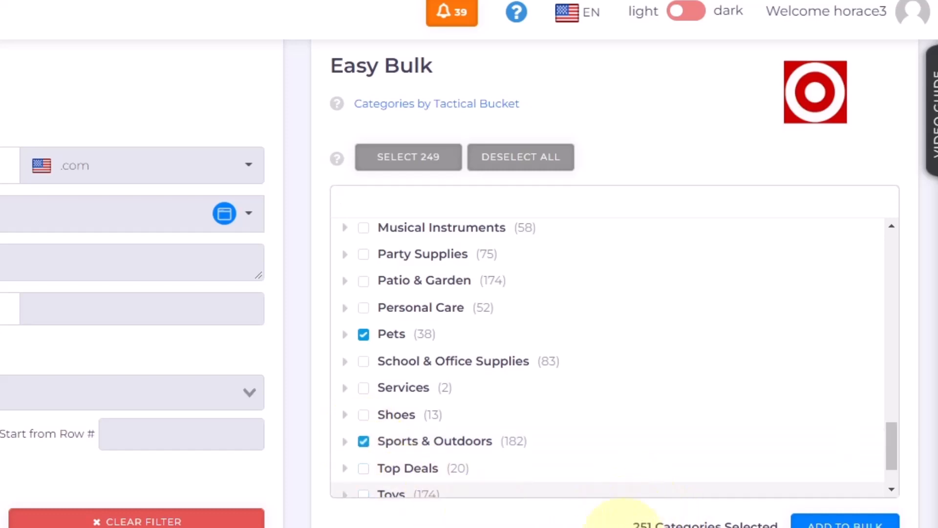
- Include the whole Toys and Video Games categories in the Target selection
scroll(398, 402, down, 3)
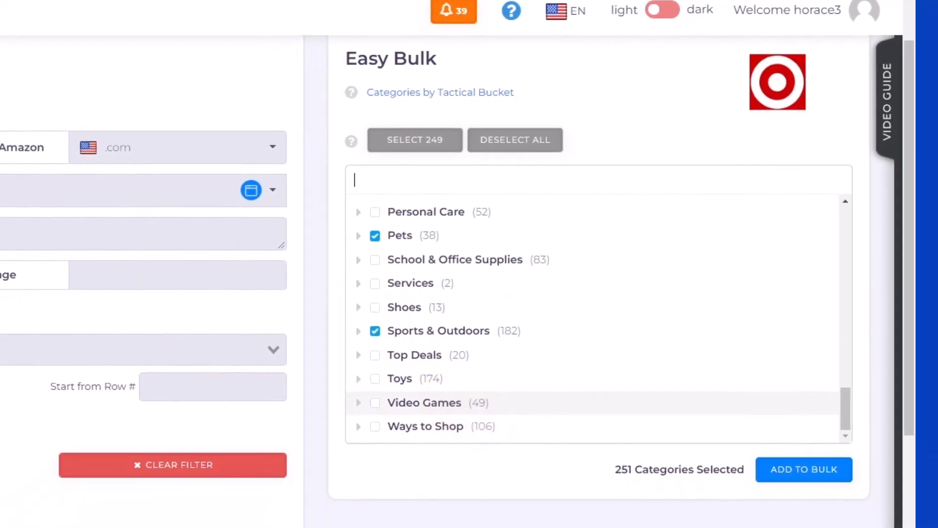
click(375, 380)
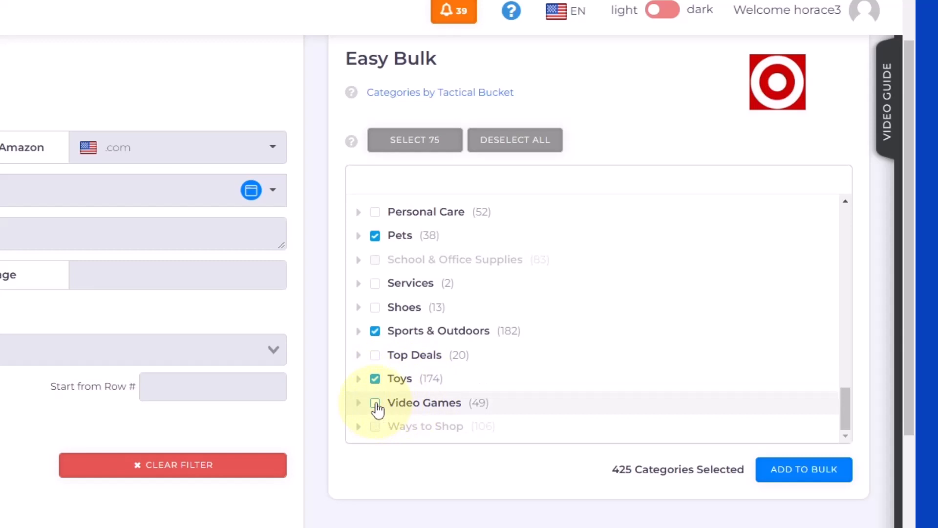
click(376, 404)
- Review the chosen Target categories and add them to the bulk list
scroll(649, 371, down, 3)
scroll(567, 268, up, 3)
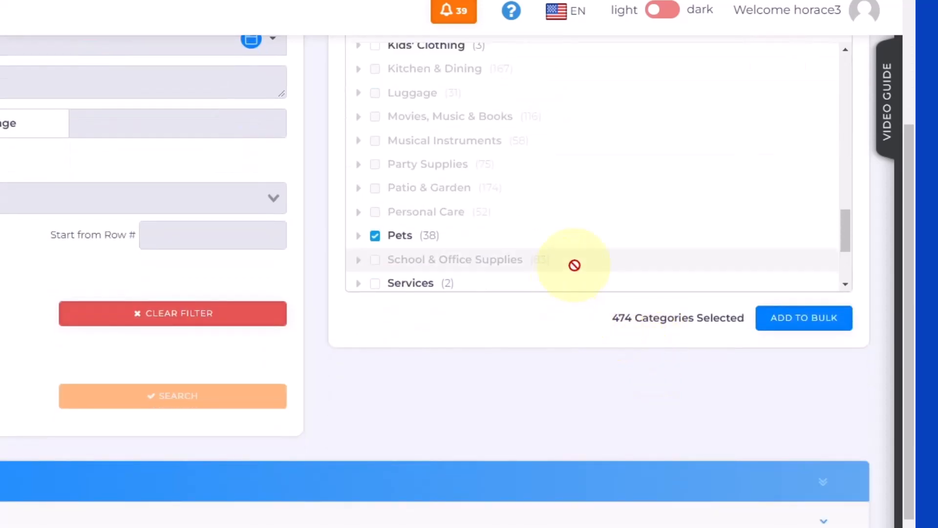
scroll(574, 265, up, 15)
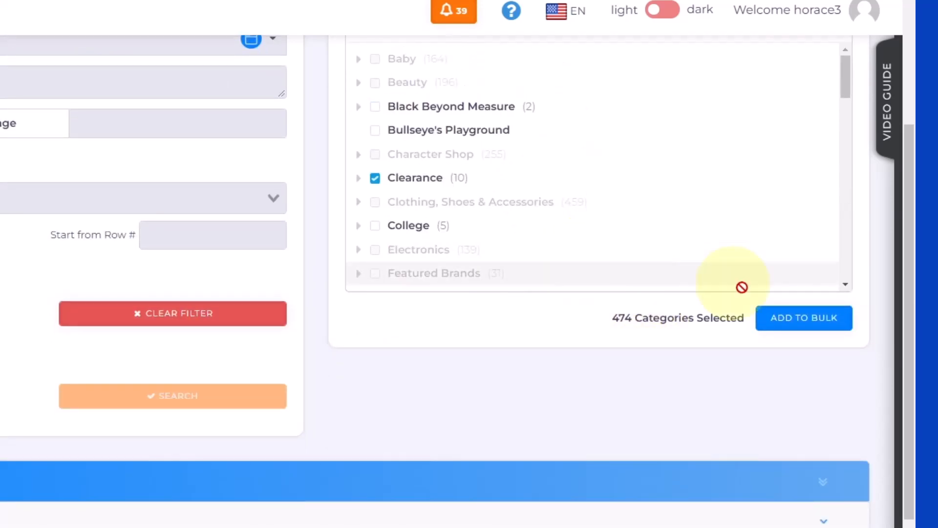
scroll(742, 287, up, 3)
scroll(763, 351, down, 10)
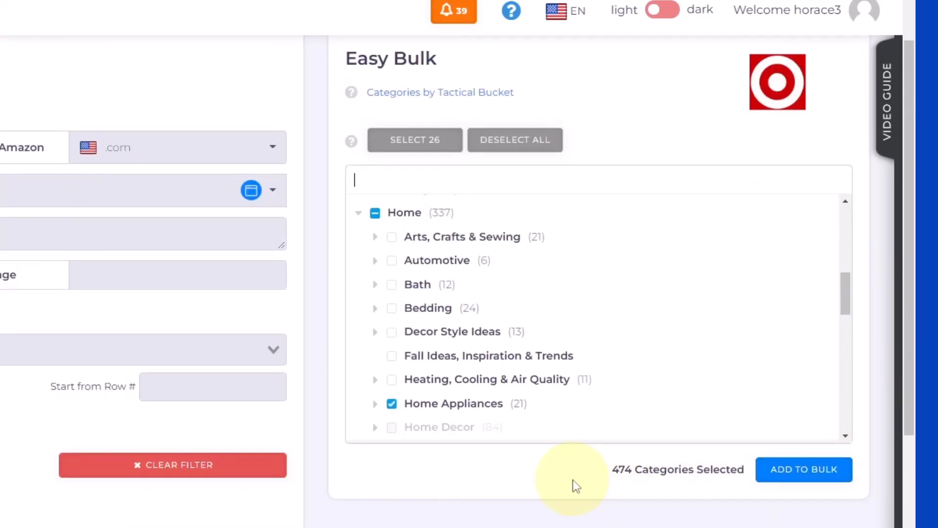
click(792, 481)
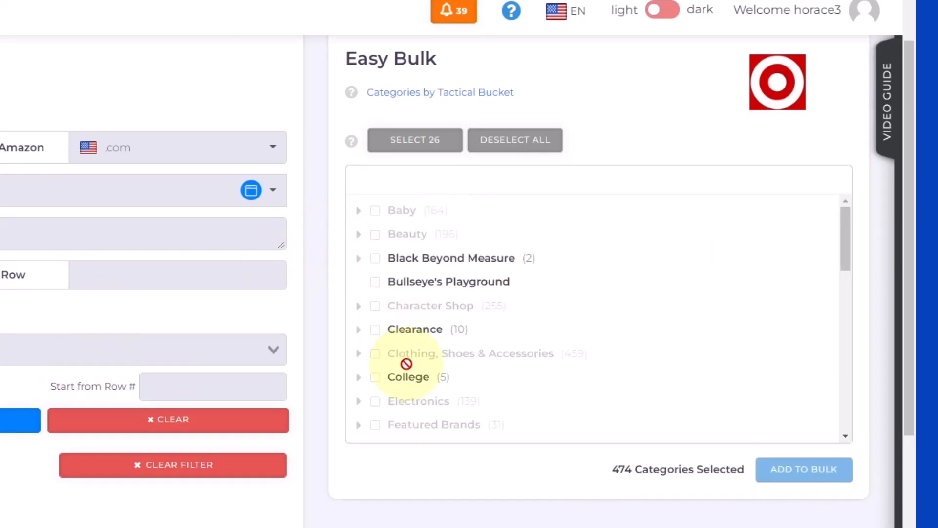
click(391, 329)
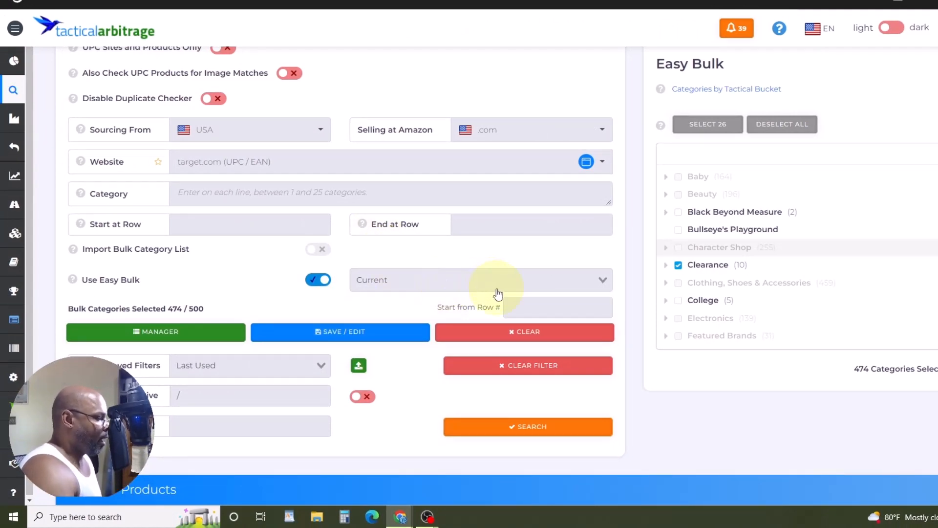
- Examine the Source Price Adjustments under Filter Products, including the State Sales Tax option
scroll(438, 292, down, 1)
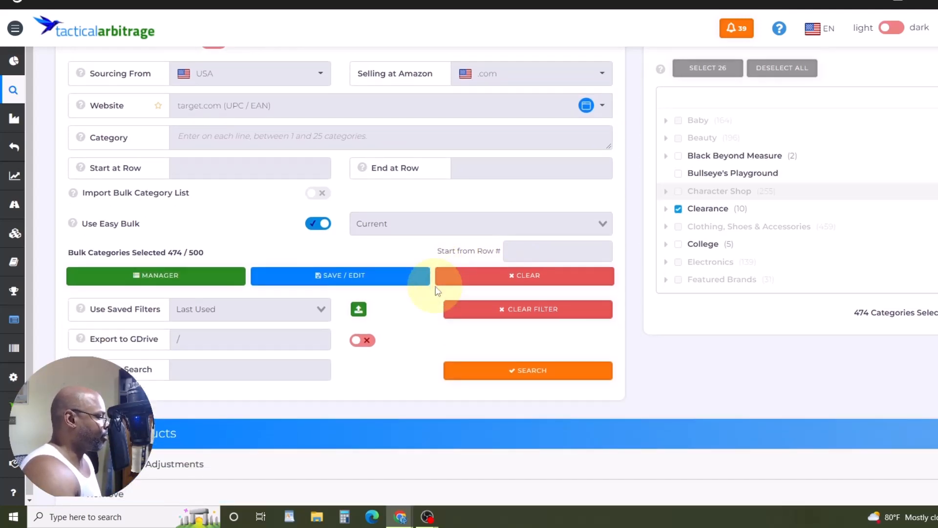
scroll(469, 283, down, 3)
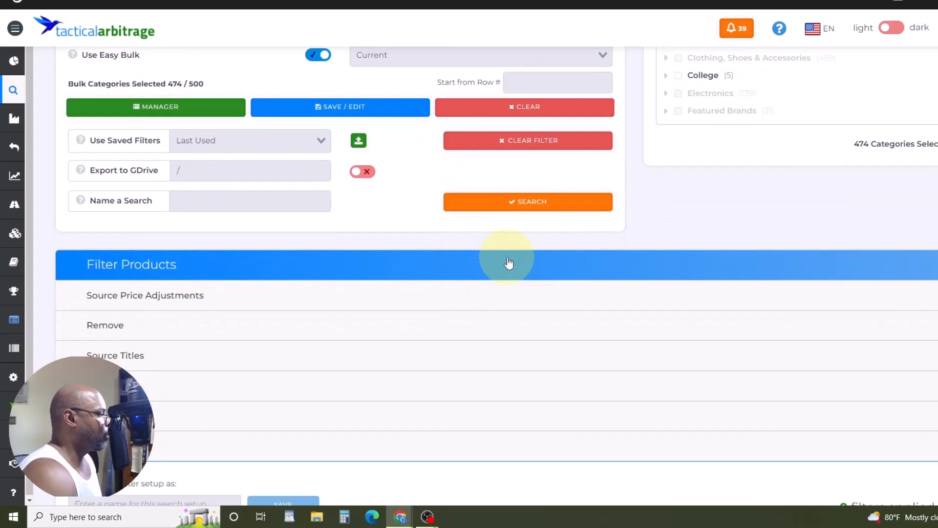
scroll(471, 261, down, 1)
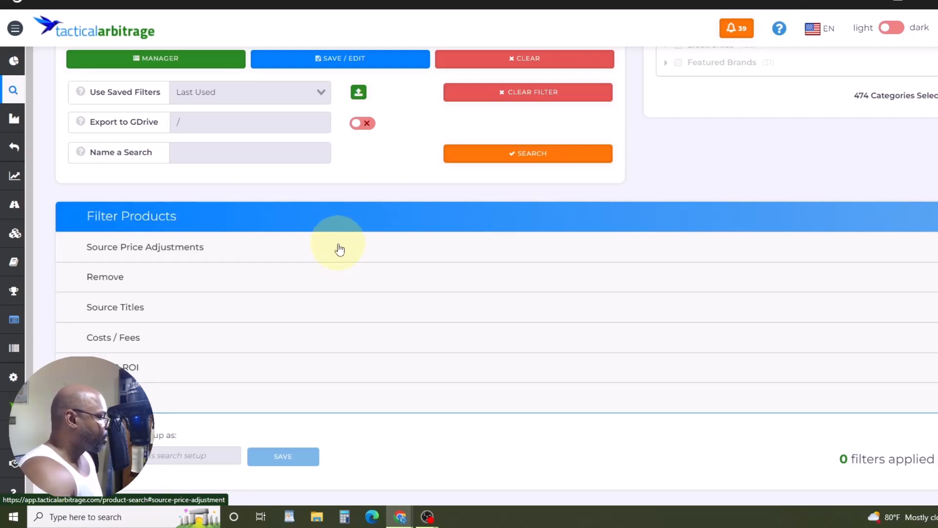
click(339, 251)
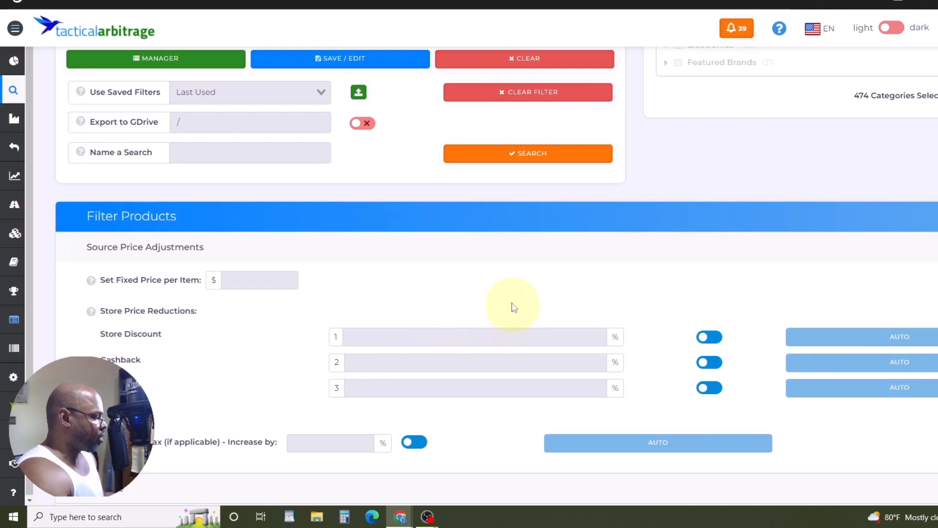
scroll(510, 303, down, 4)
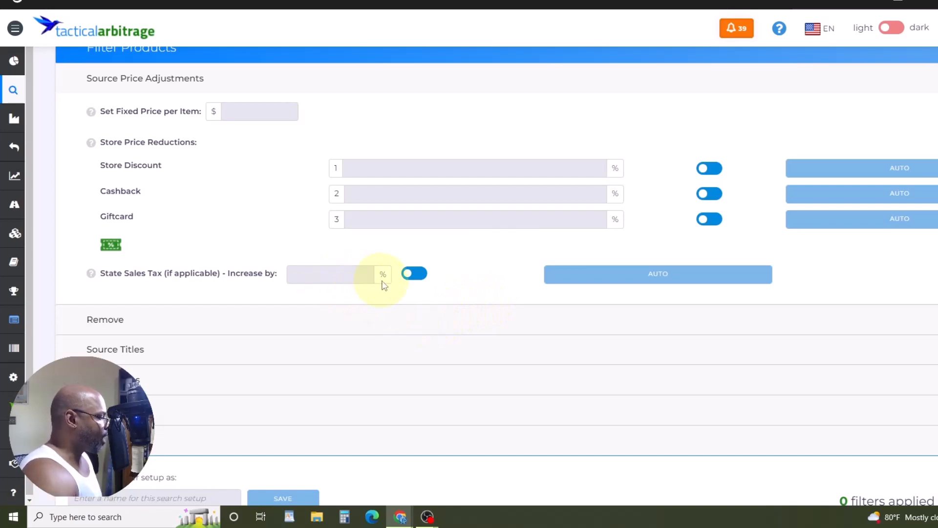
click(414, 279)
click(413, 278)
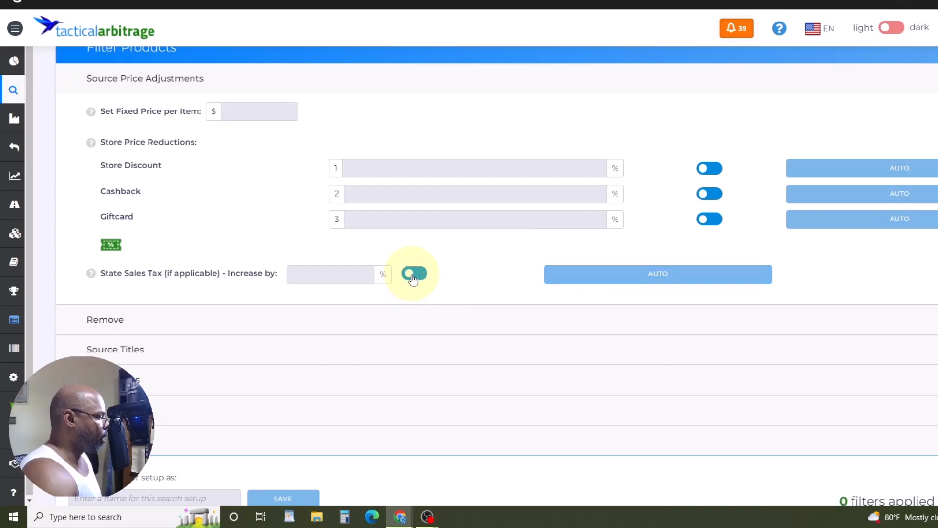
- In the Remove filters, exclude products with Average 90 day ranks over 500,000 and turn on Remove 3rd Party Sellers from Results
scroll(498, 329, down, 1)
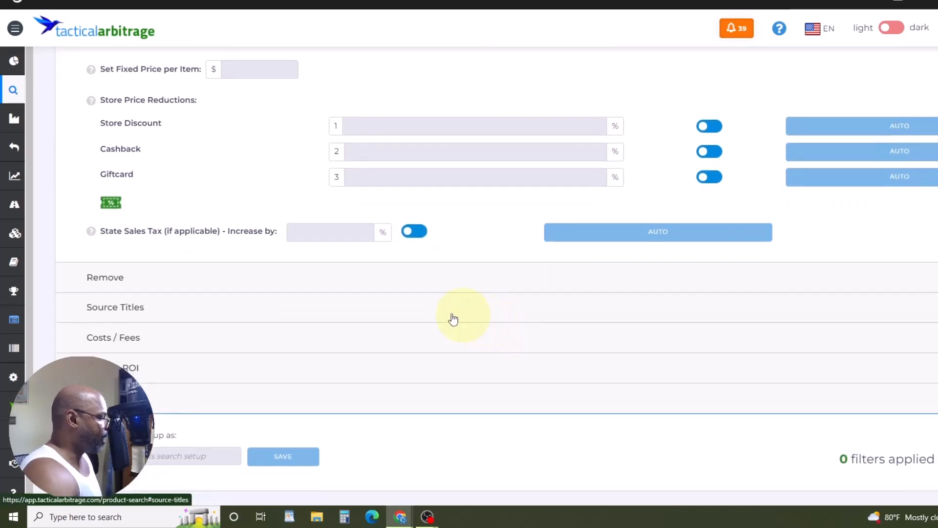
click(359, 279)
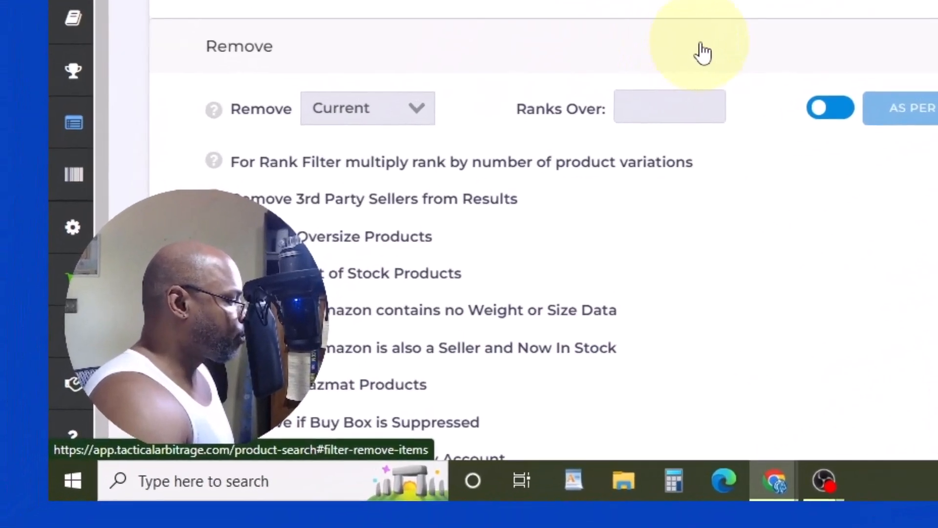
scroll(456, 218, down, 2)
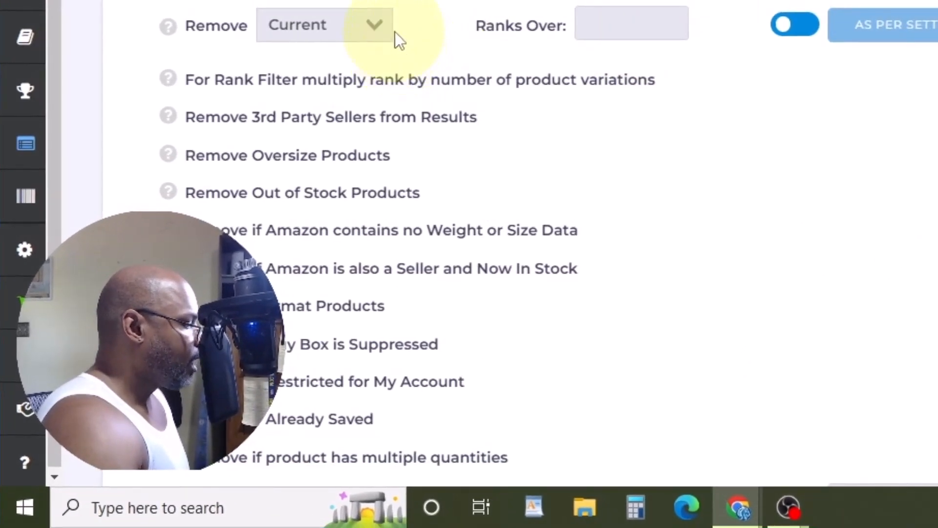
click(368, 28)
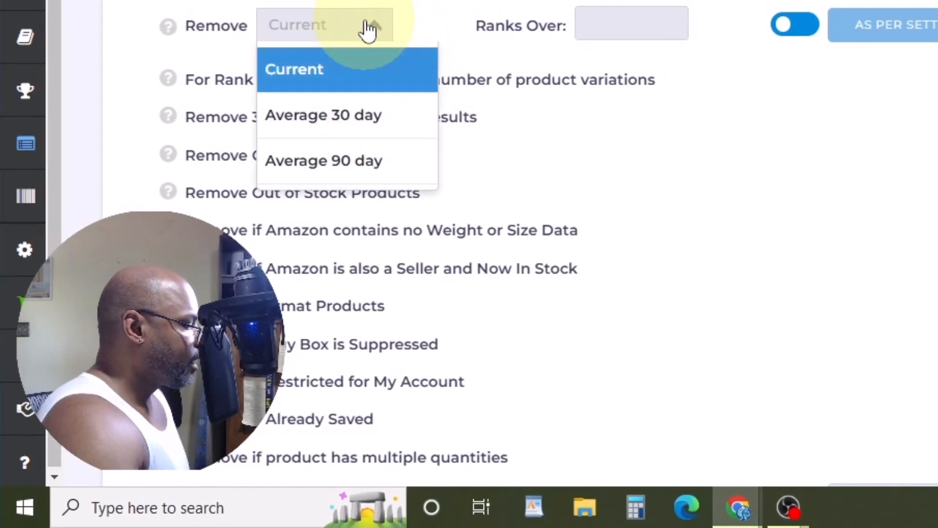
click(344, 163)
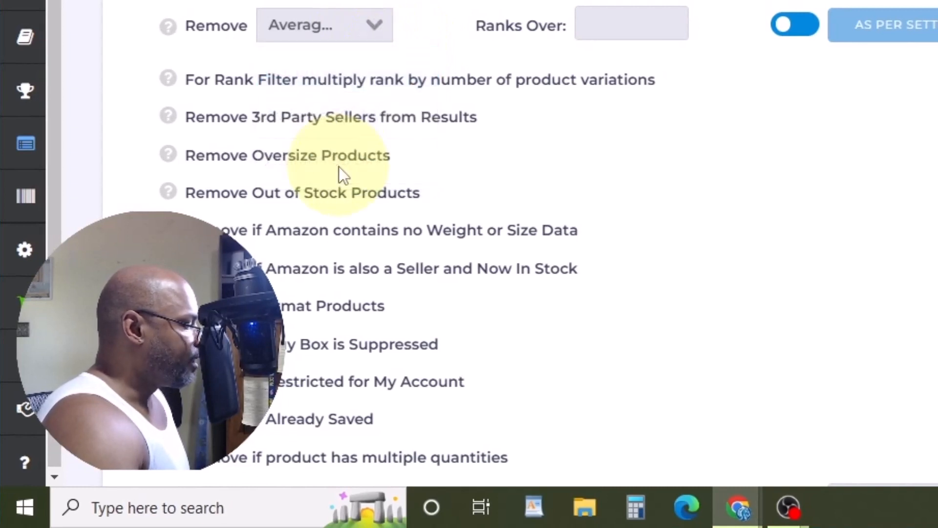
click(618, 23)
text(5)
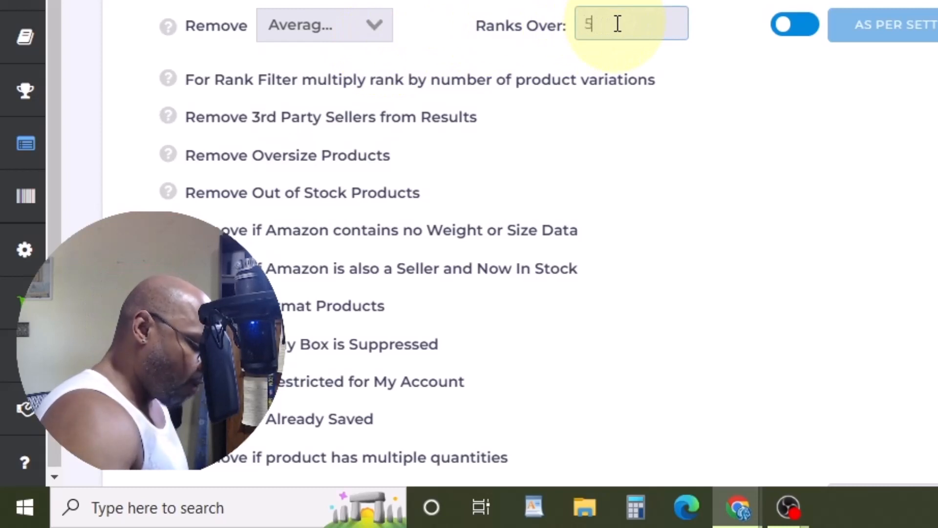
text(00,000)
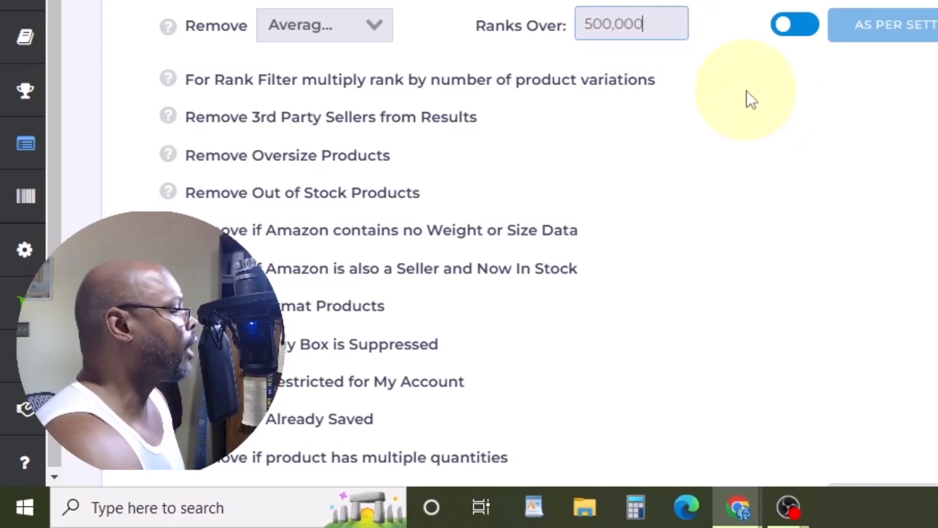
scroll(866, 115, down, 4)
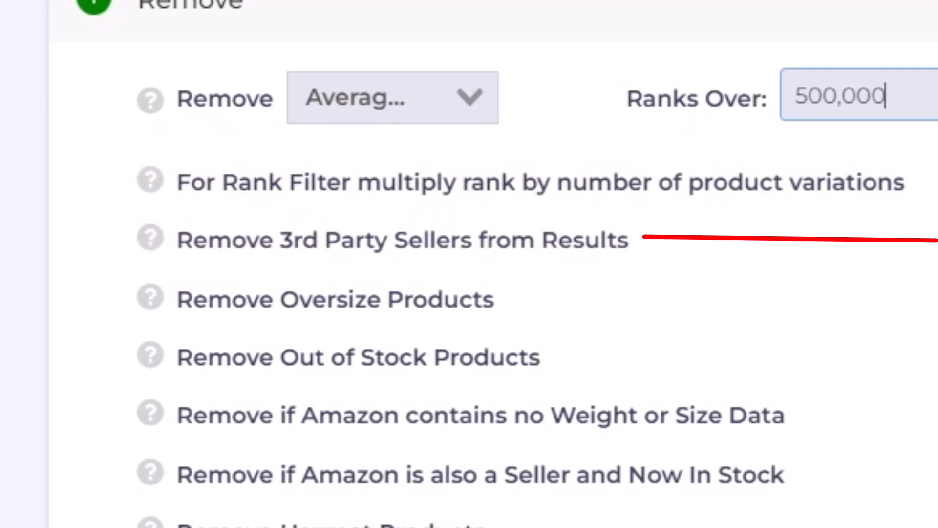
click(937, 239)
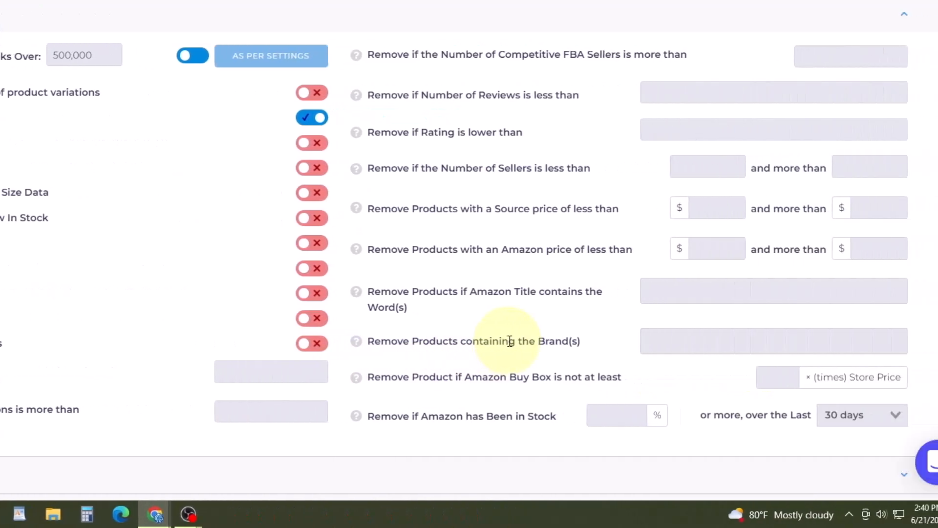
- In the Remove filters, exclude products with estimated sales of less than 10
scroll(510, 341, down, 1)
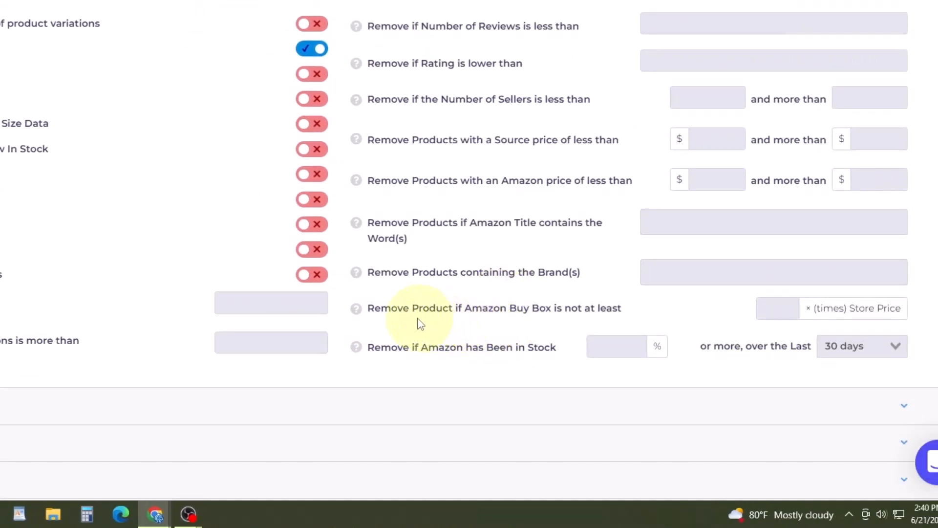
click(296, 302)
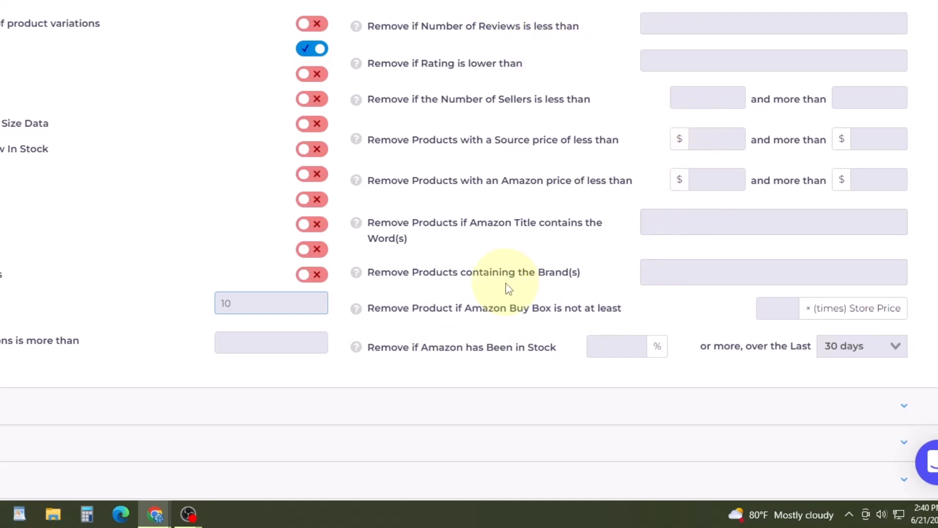
- Examine the source title filters and the additional cost settings, including bundle creation and shipping cost to Amazon
scroll(505, 291, down, 3)
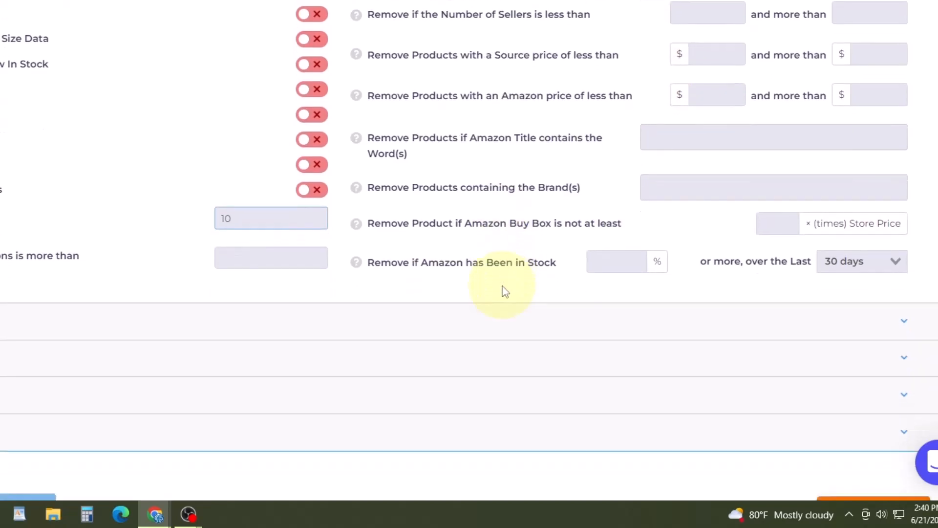
click(383, 256)
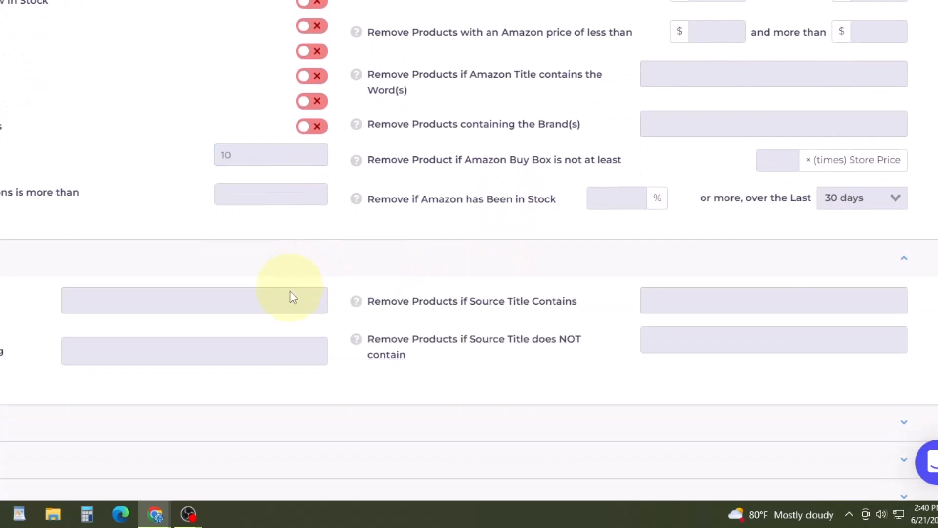
scroll(289, 294, down, 3)
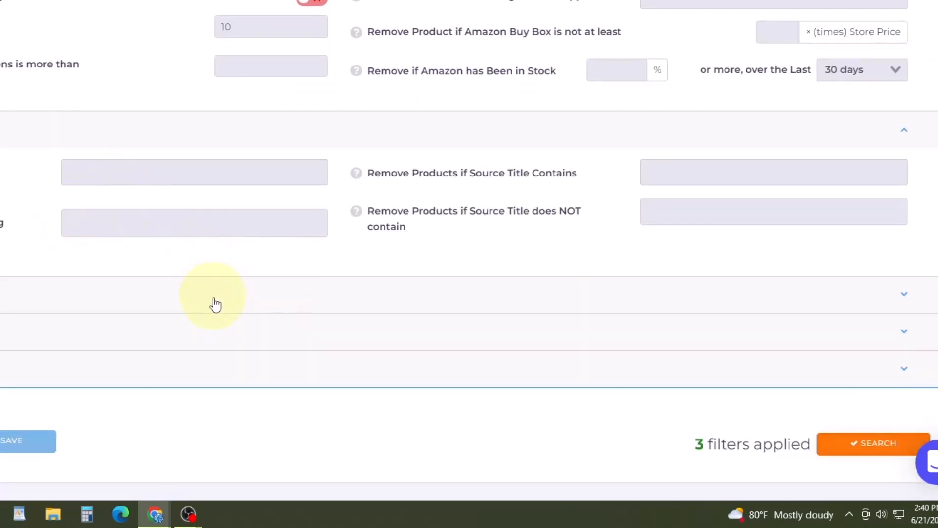
click(214, 305)
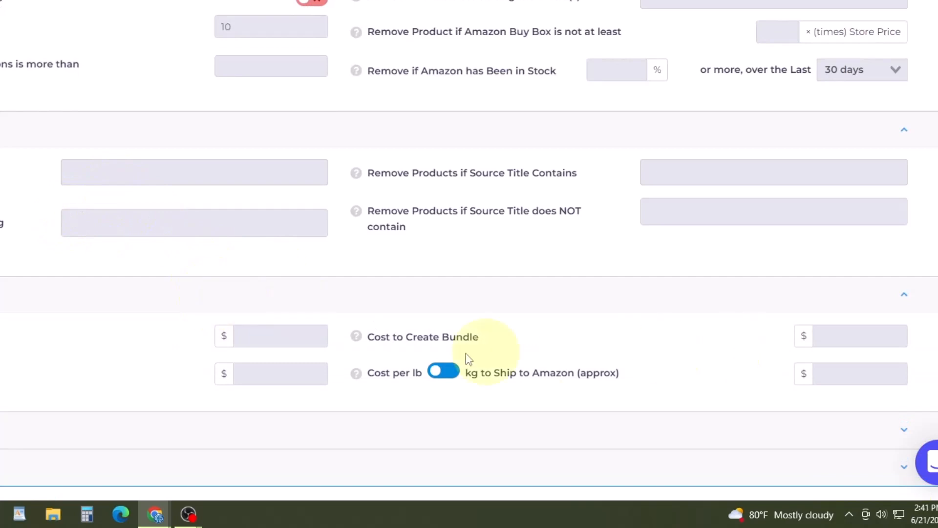
scroll(479, 346, down, 2)
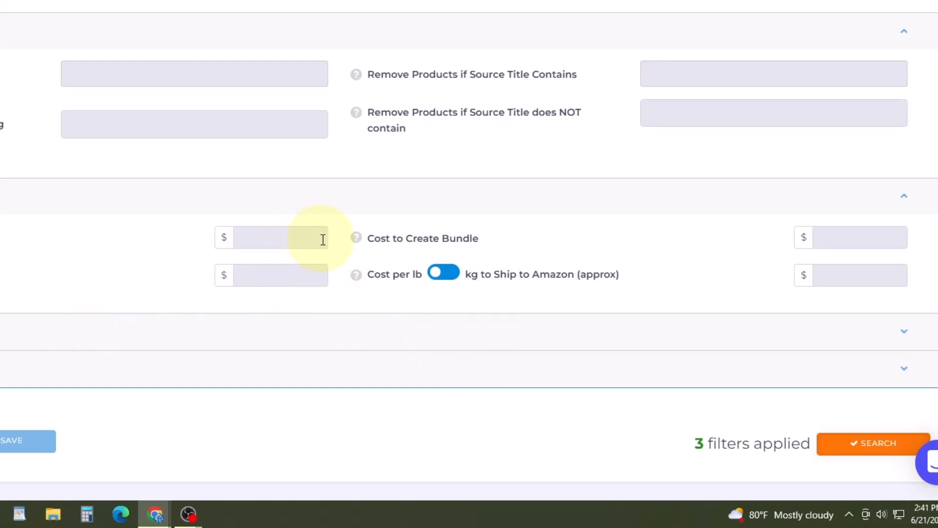
- In the profit filters, set the minimum gross profit to $1 and the minimum Gross ROI to 5%
click(272, 343)
scroll(294, 341, down, 1)
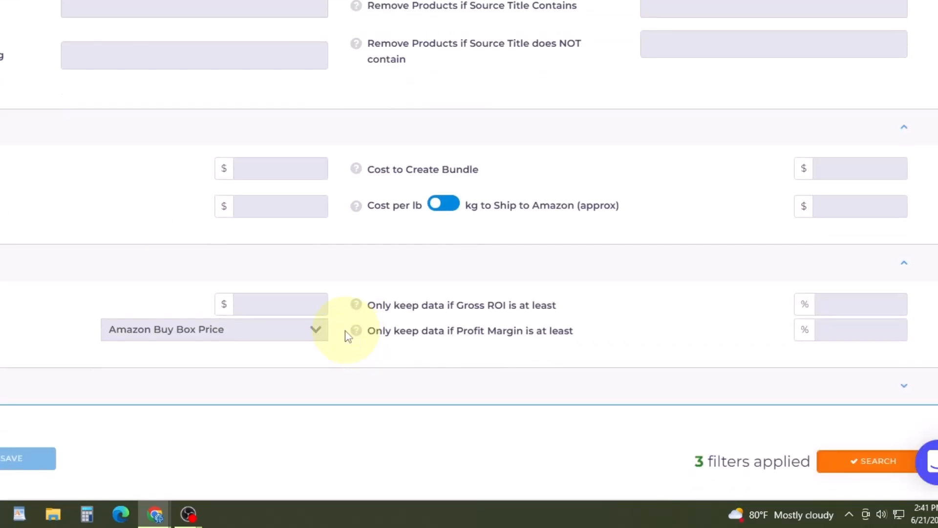
click(297, 300)
text(1)
click(851, 311)
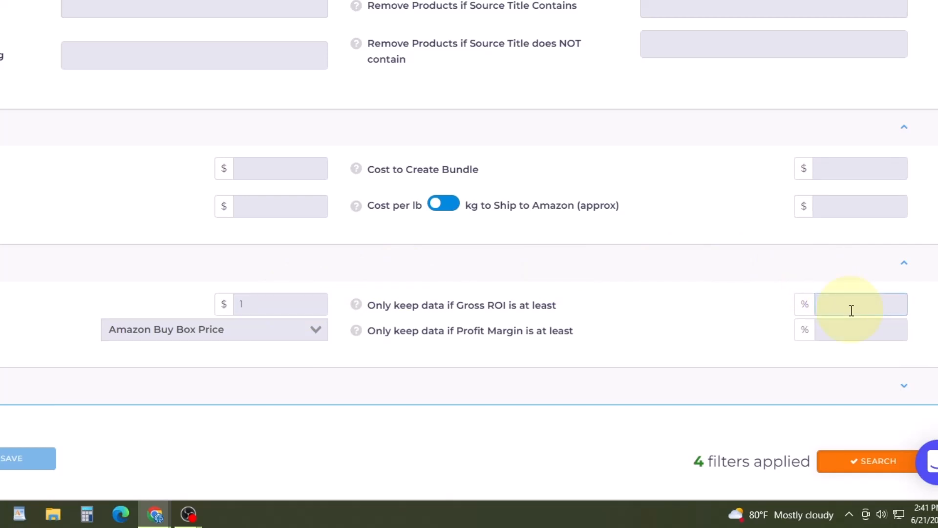
text(5)
- Base the profit and ROI calculations on Average Price (90 Days) and run the product search
scroll(473, 373, down, 1)
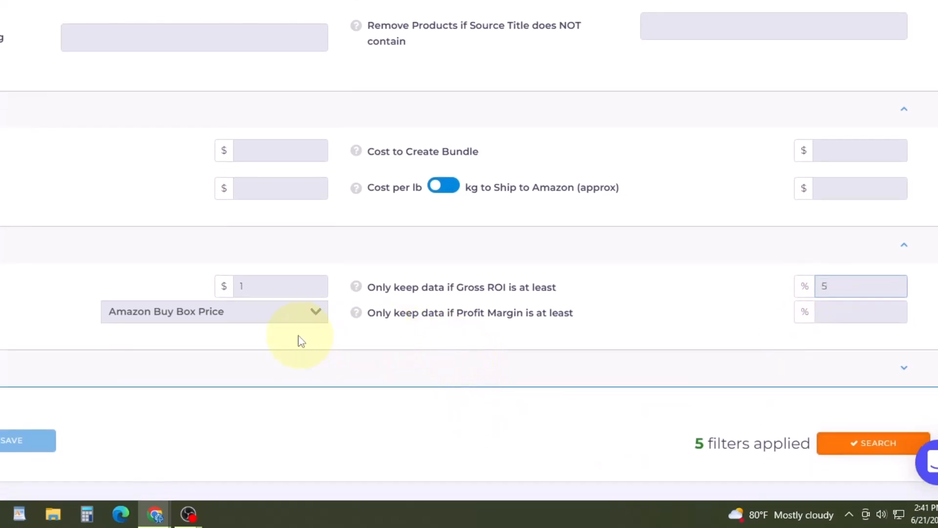
click(263, 314)
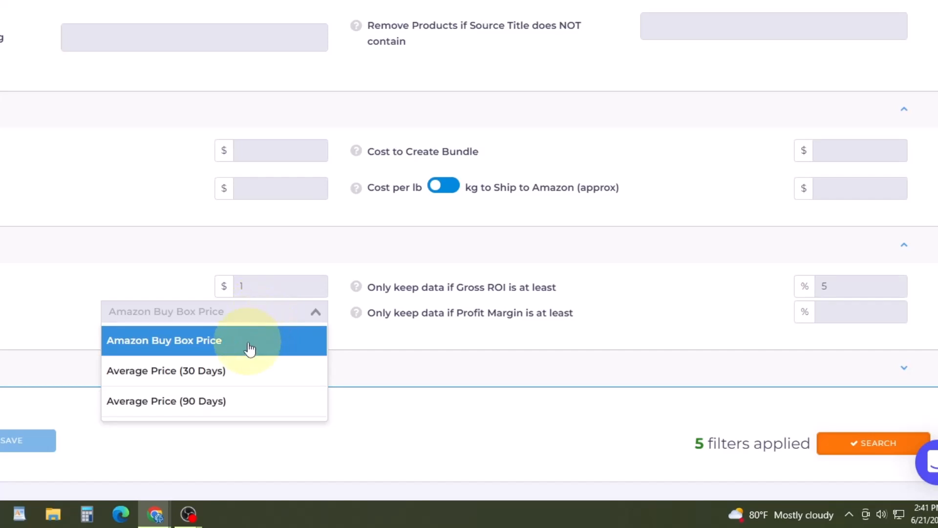
click(484, 335)
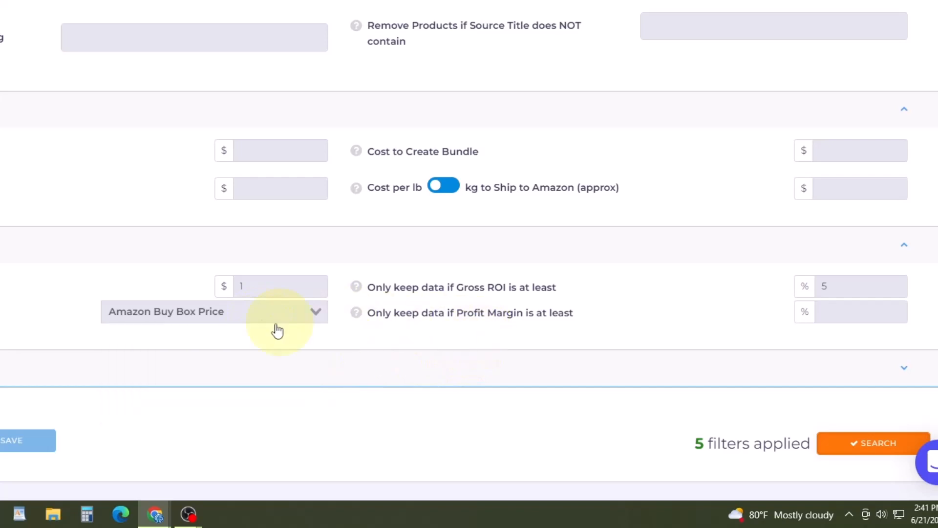
click(255, 317)
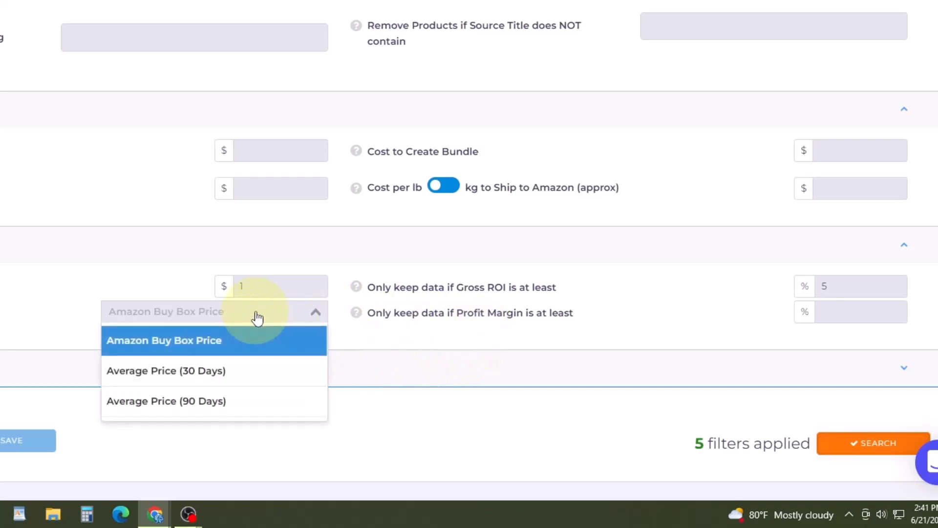
click(210, 418)
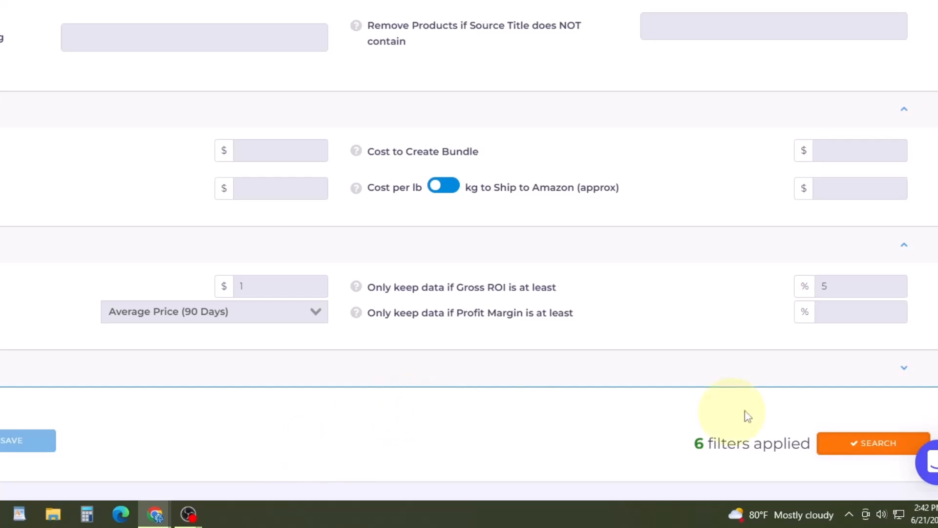
click(867, 448)
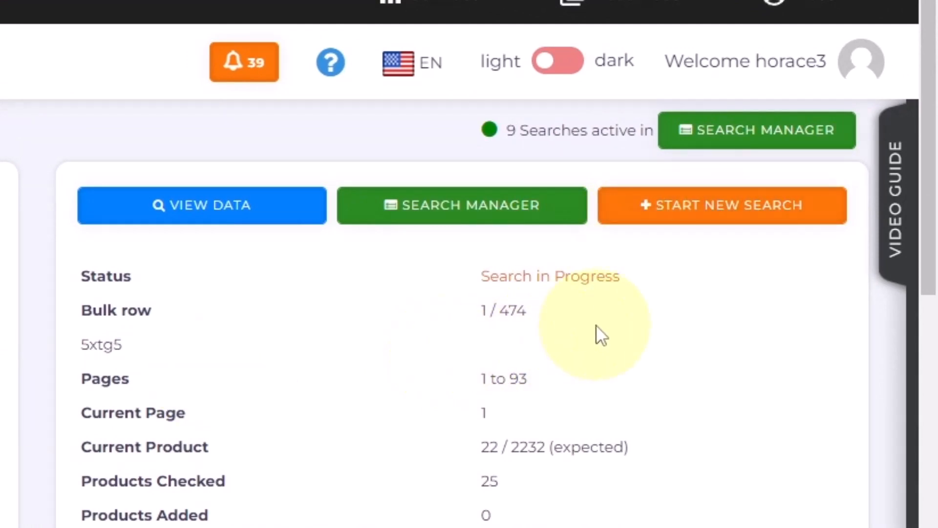
- Start a new product search and delete the current list of Easy Bulk categories
click(733, 214)
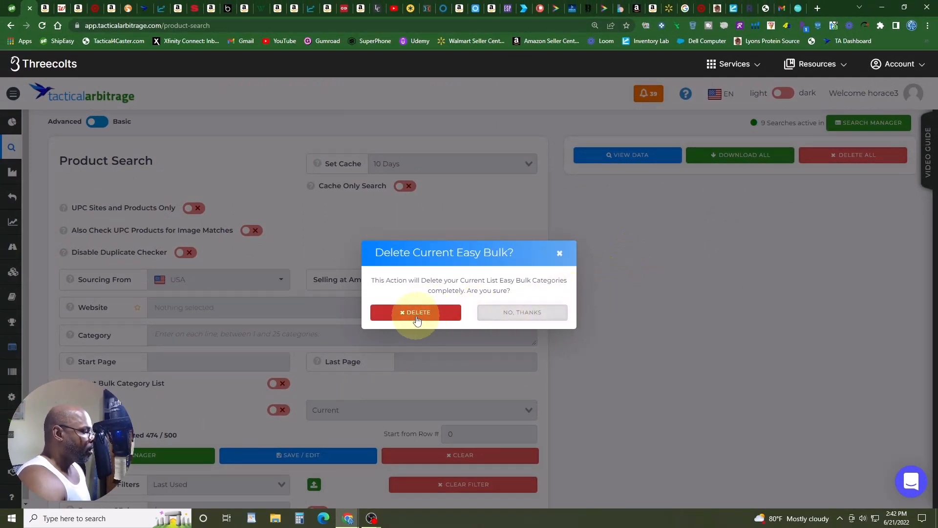
click(417, 313)
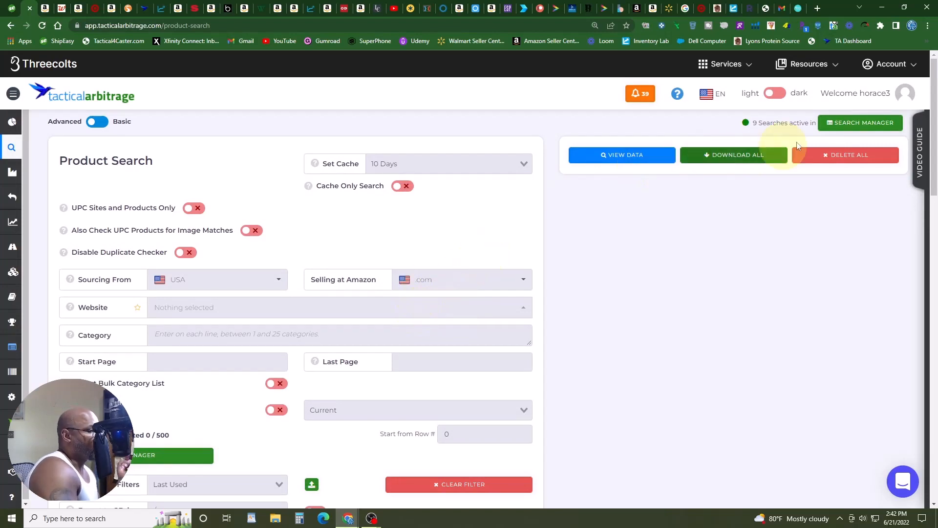
- Open the Search Manager and look at the list of saved searches
click(863, 125)
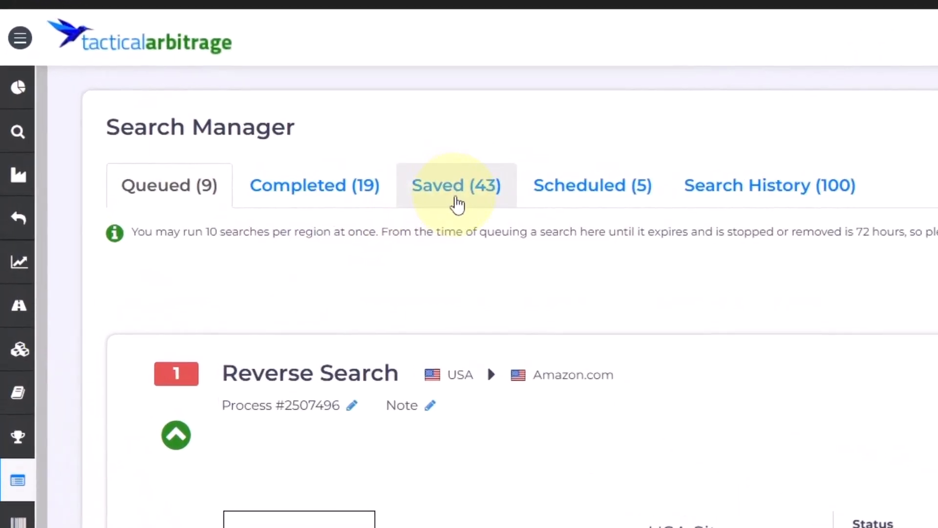
click(457, 203)
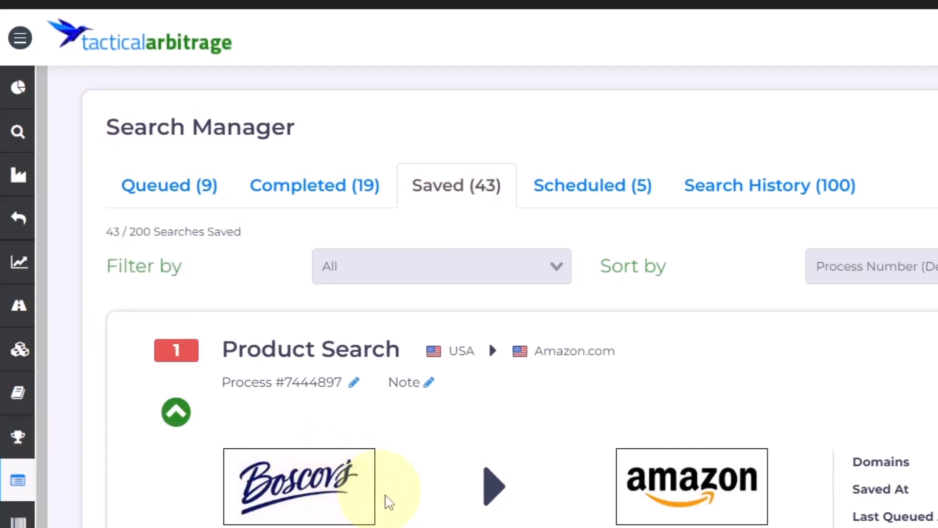
scroll(385, 499, down, 3)
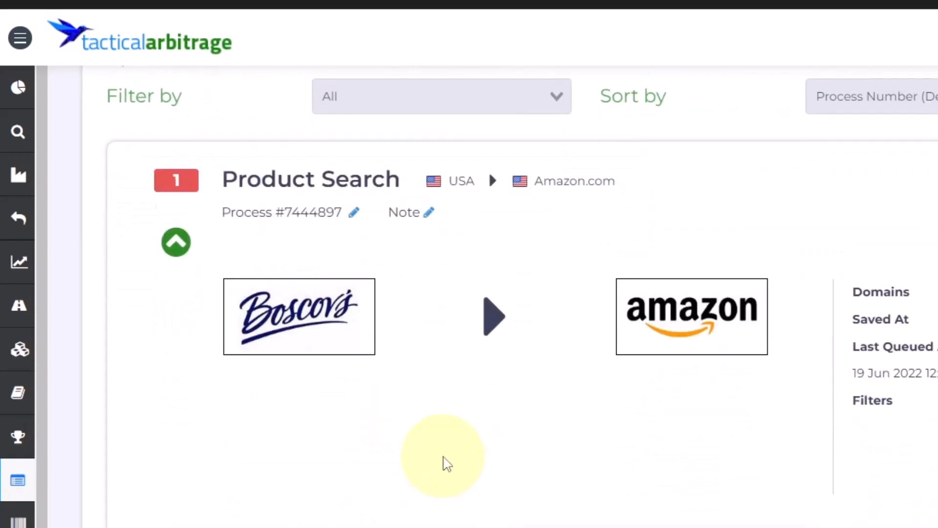
scroll(444, 461, up, 3)
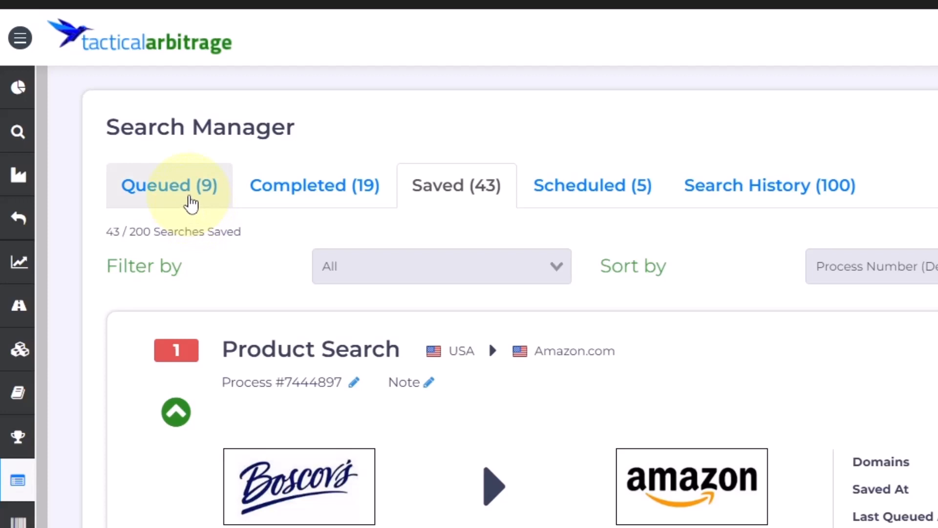
- Find the Target product search in the refreshed queue and view its Save Search prompt, closing it without saving
click(191, 203)
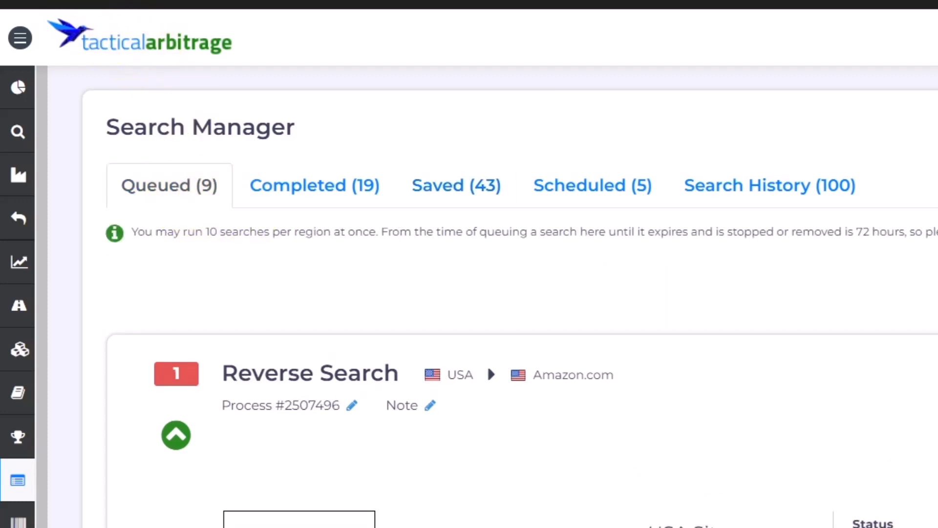
key(F5)
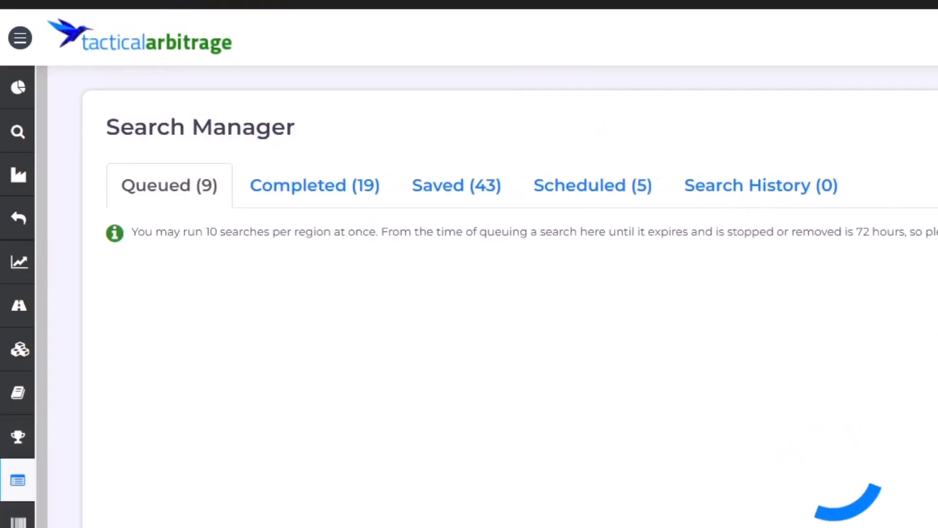
scroll(509, 294, down, 9)
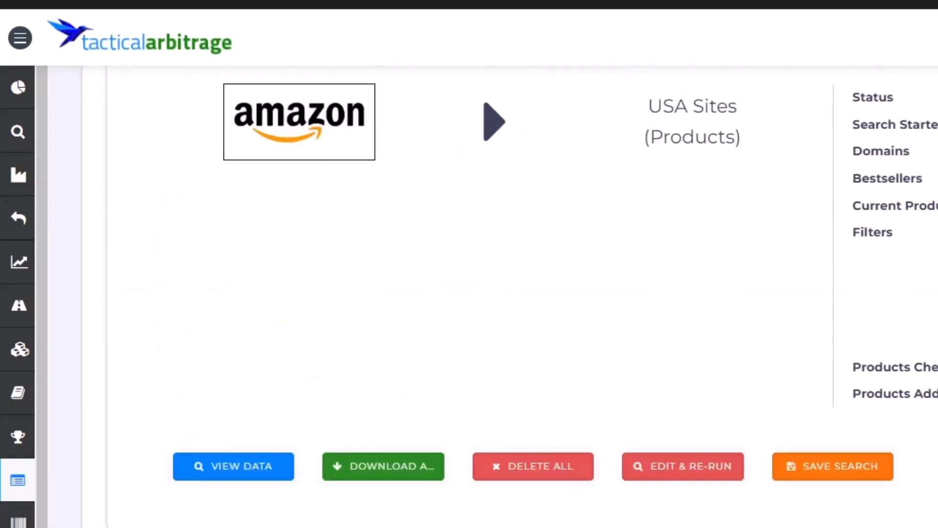
scroll(521, 293, down, 20)
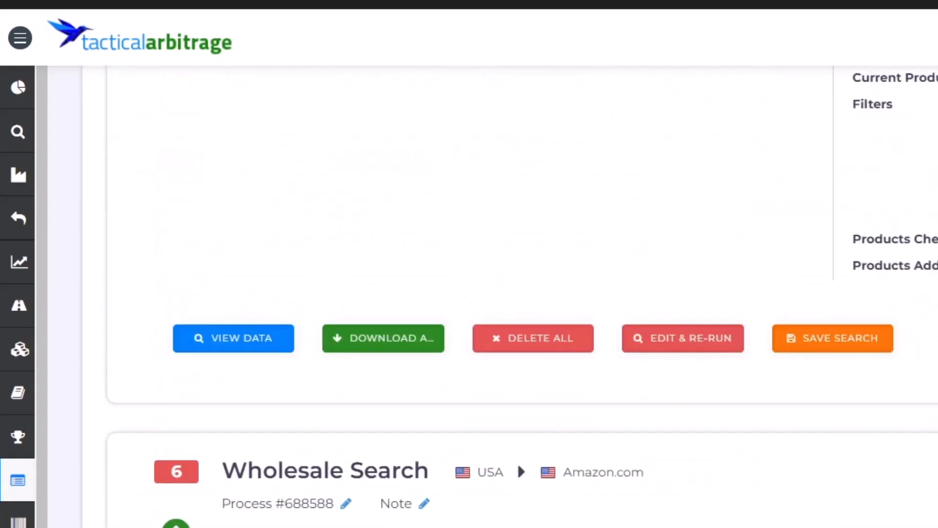
scroll(518, 342, down, 20)
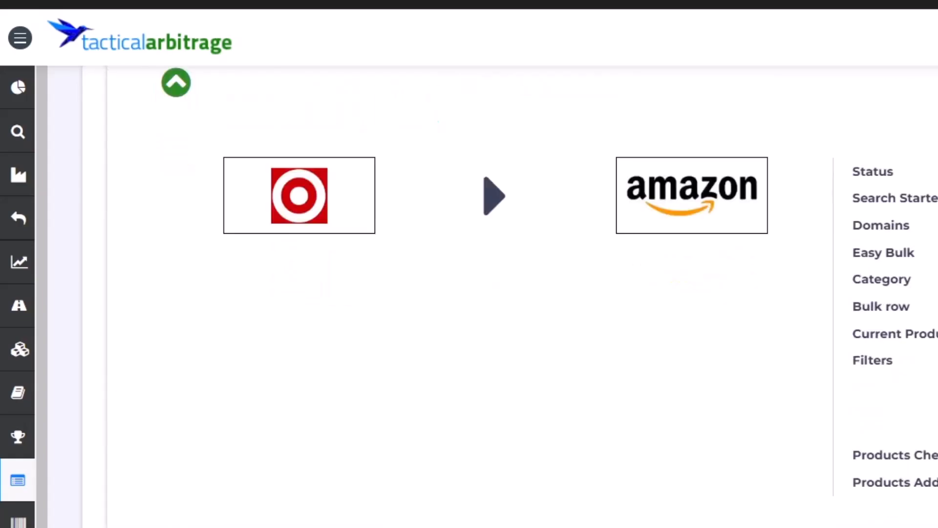
scroll(387, 329, up, 2)
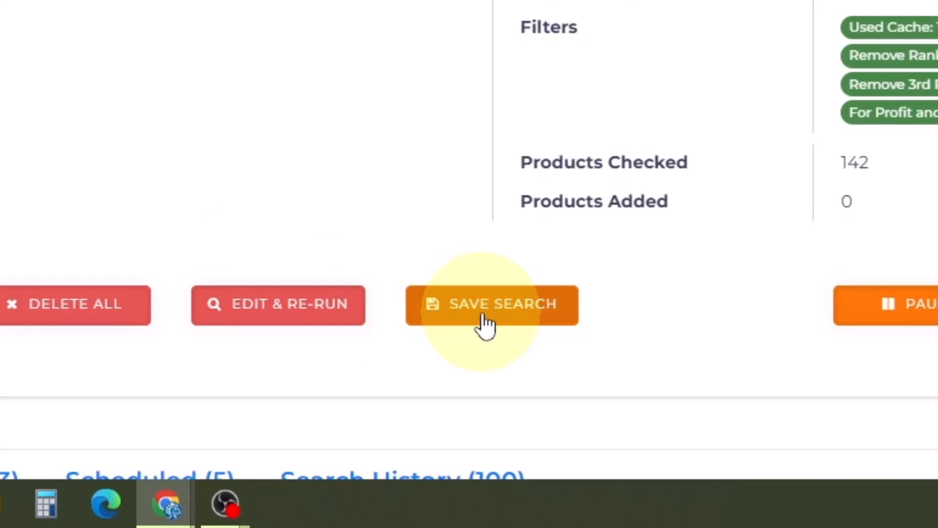
click(483, 316)
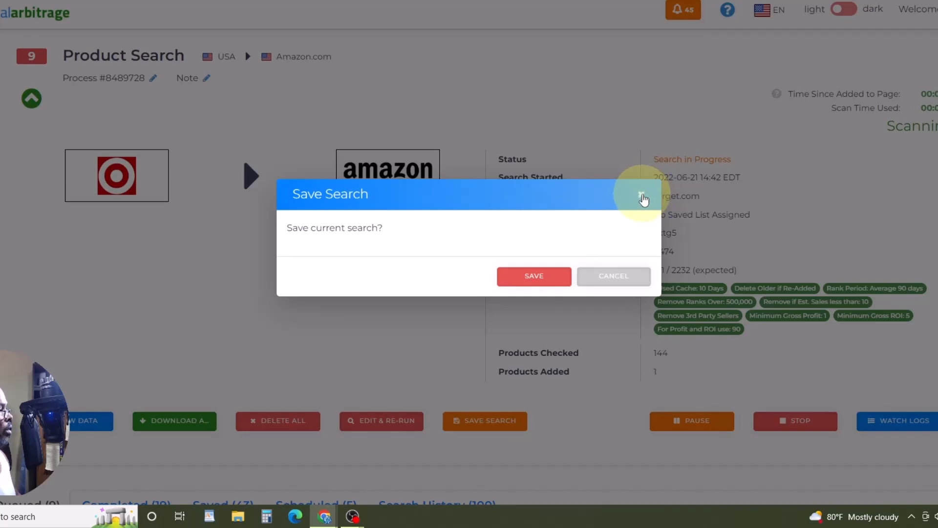
click(643, 198)
- Examine the saved product searches, including their names, source stores, filters and the re-run and auto-run options
scroll(635, 235, up, 15)
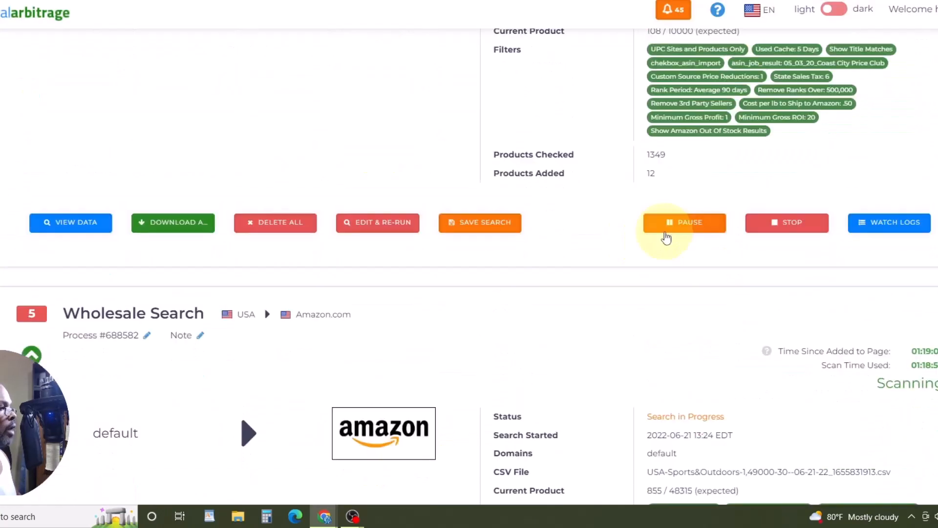
scroll(669, 229, up, 20)
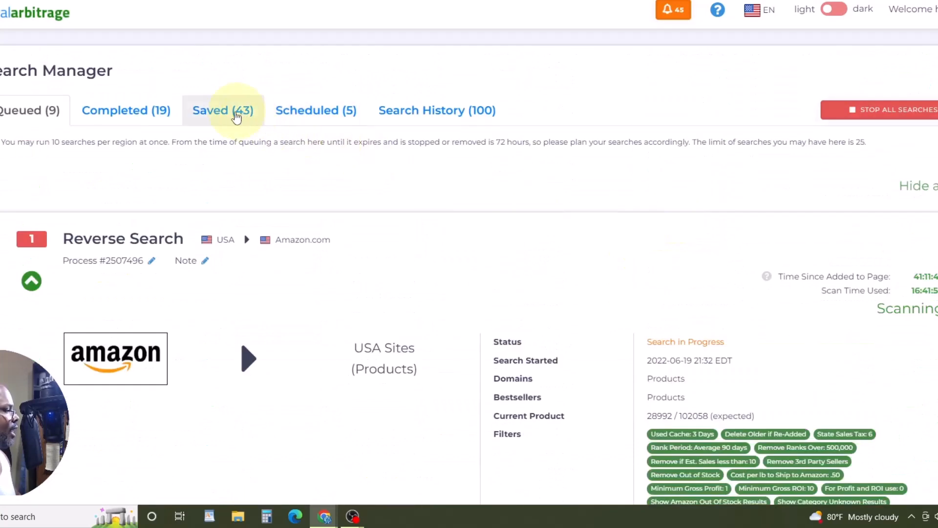
click(233, 115)
scroll(482, 252, down, 12)
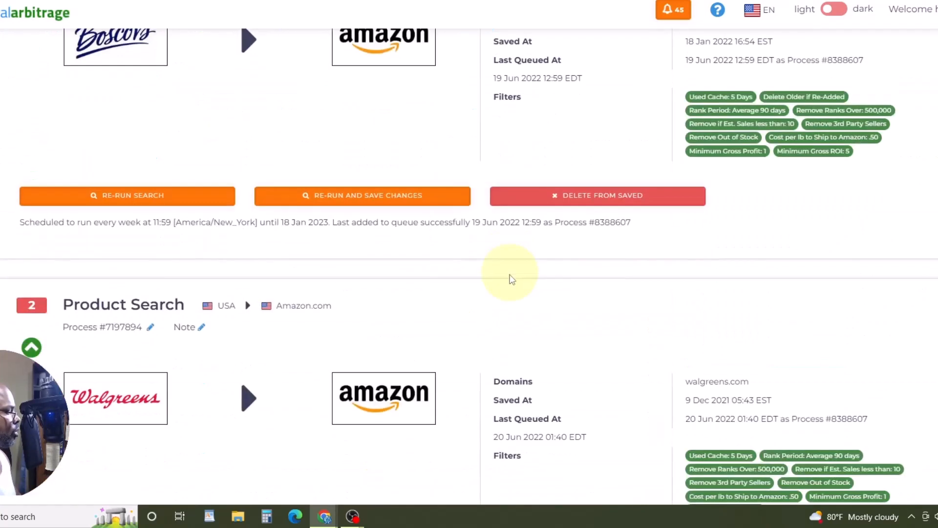
scroll(212, 262, up, 1)
scroll(212, 262, down, 8)
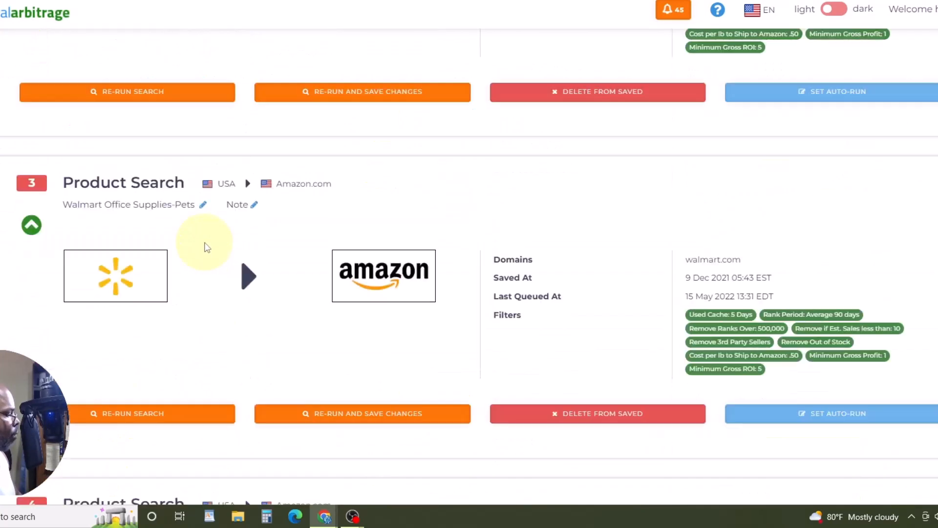
scroll(287, 230, down, 4)
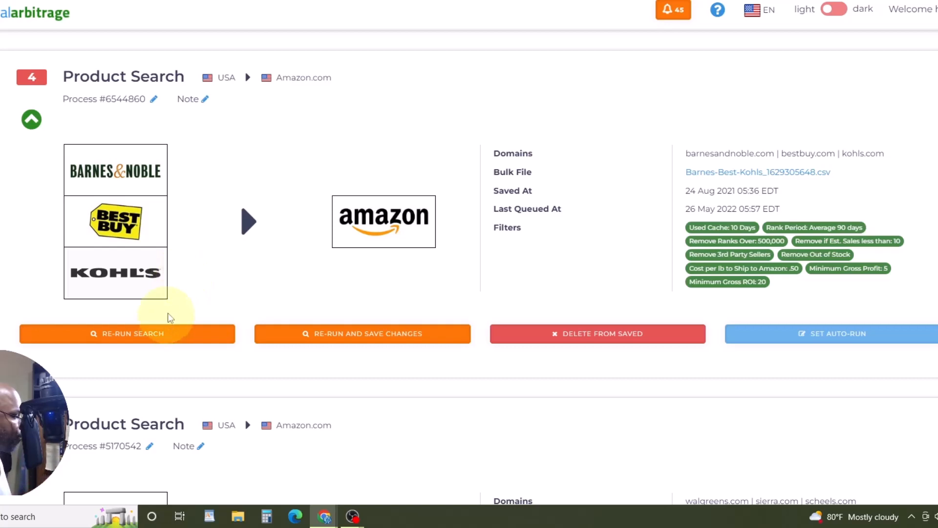
scroll(149, 248, down, 4)
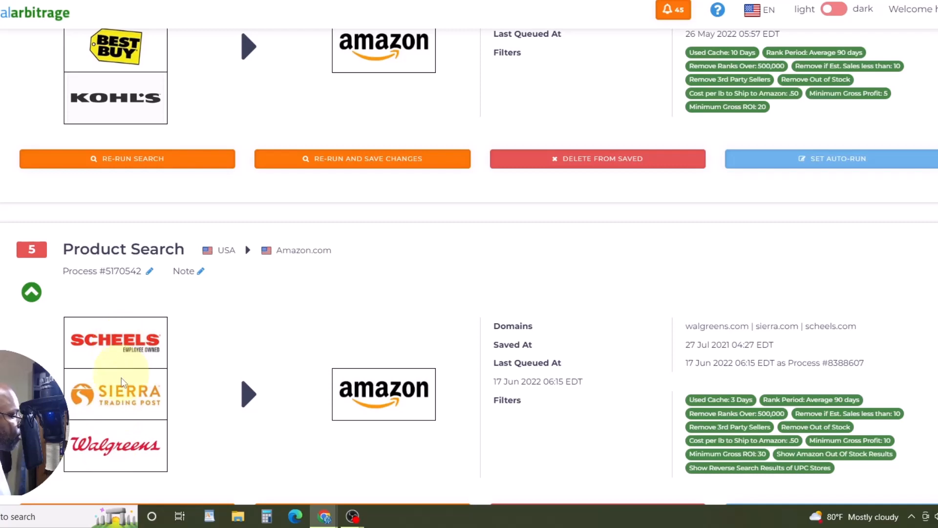
scroll(206, 381, down, 6)
scroll(251, 370, down, 3)
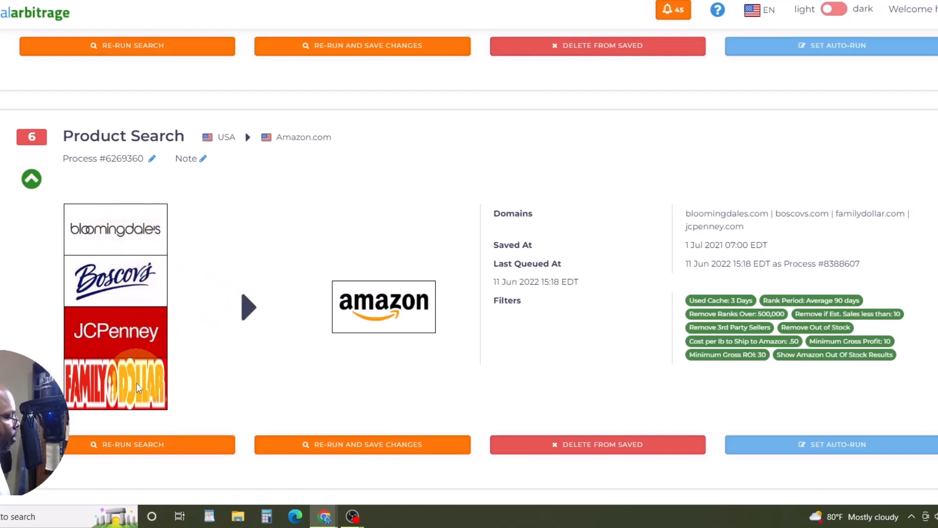
- Re-run the saved product search that sources from Scheels, Sierra and Walgreens
scroll(207, 368, up, 7)
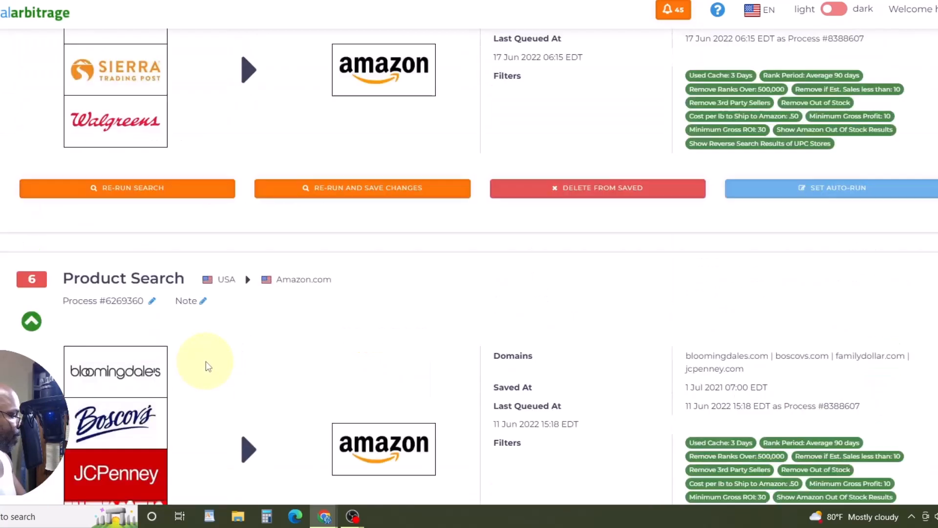
scroll(238, 346, down, 7)
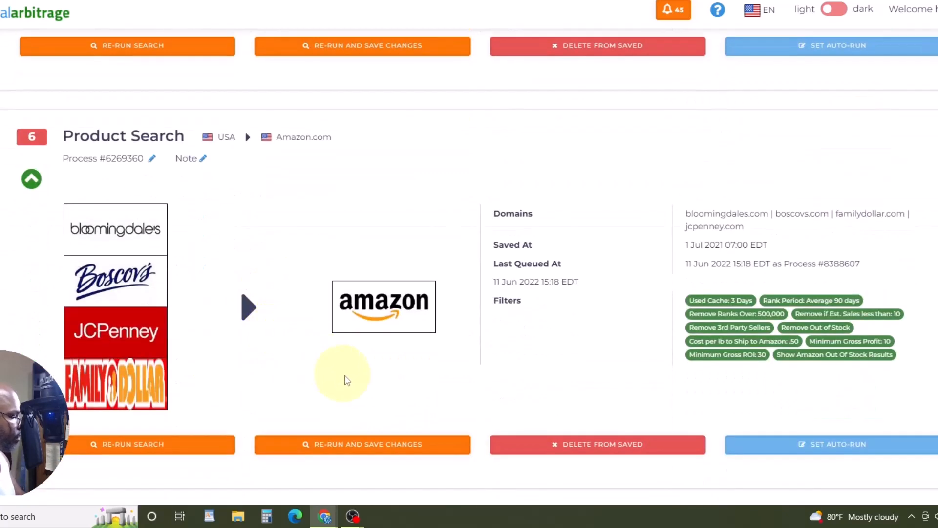
scroll(234, 303, down, 6)
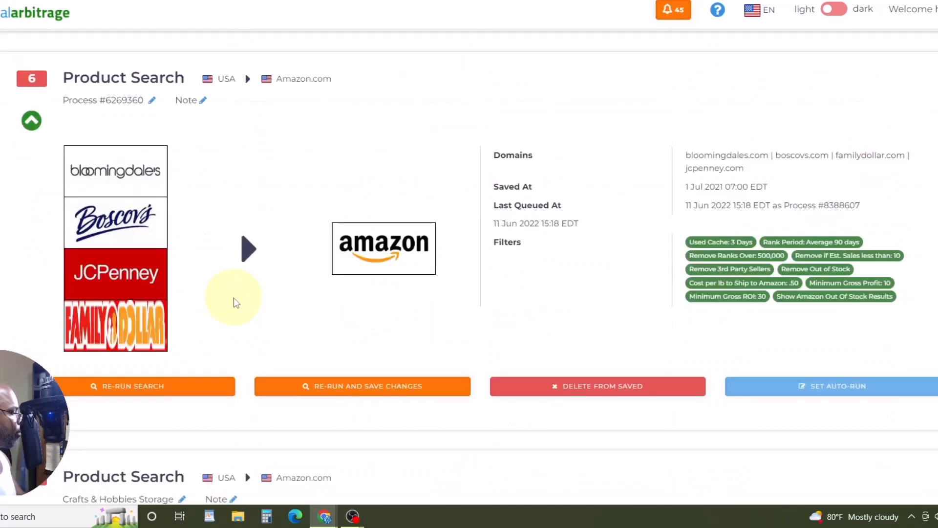
scroll(239, 292, up, 10)
scroll(245, 286, up, 5)
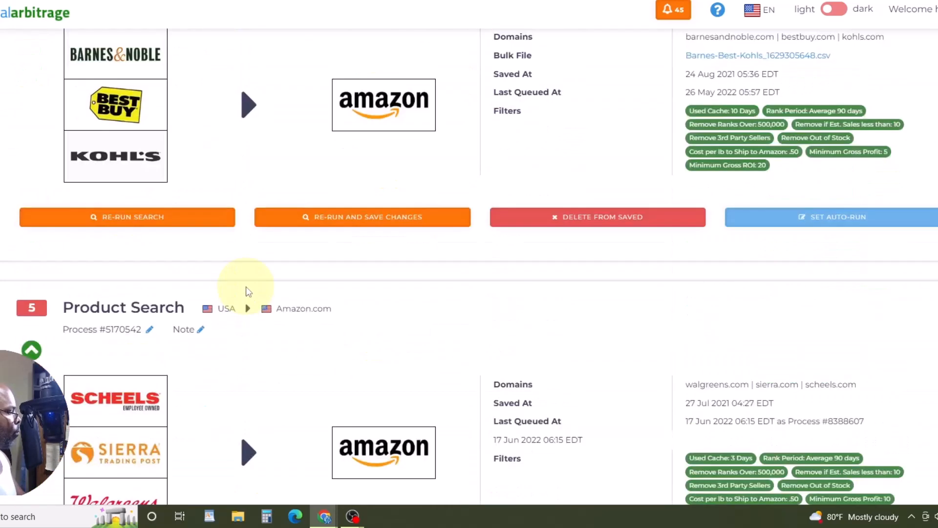
scroll(382, 293, down, 4)
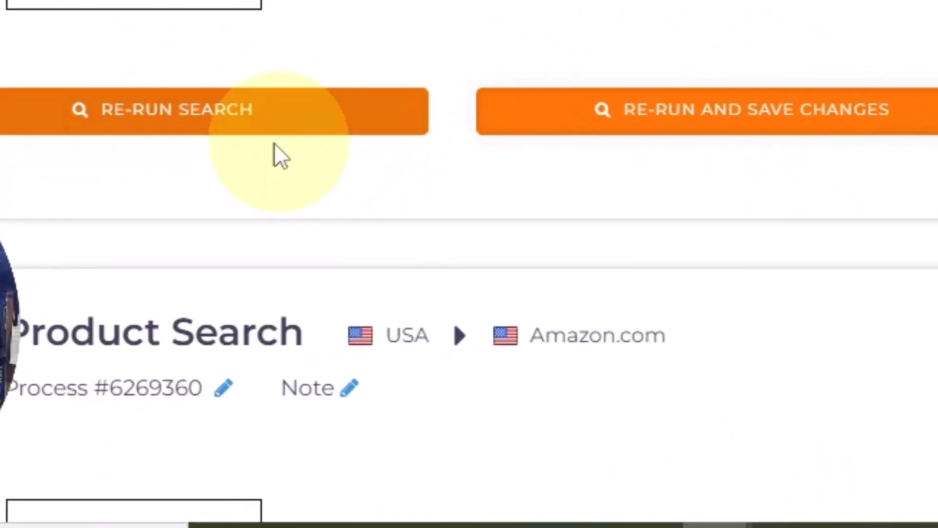
click(252, 126)
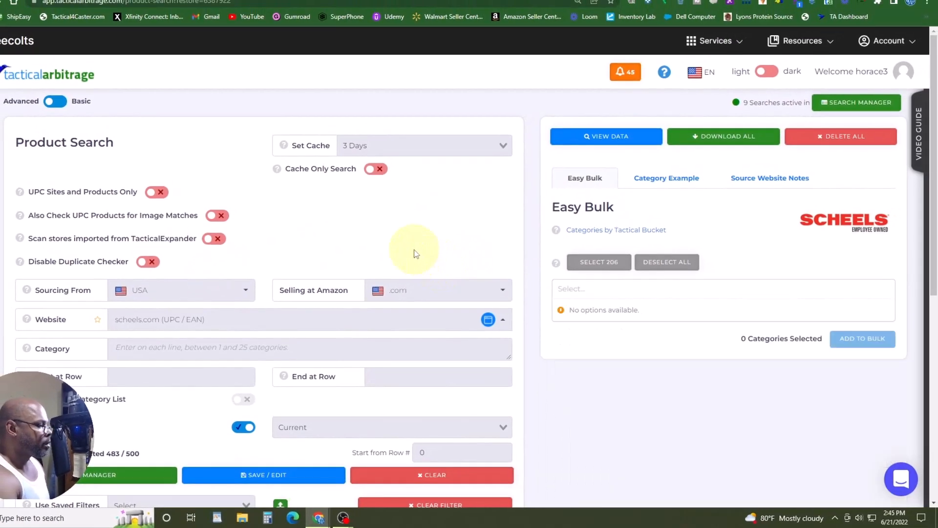
- Check the restored scheels.com search's bulk categories and filter sections, and run the search
scroll(415, 279, down, 1)
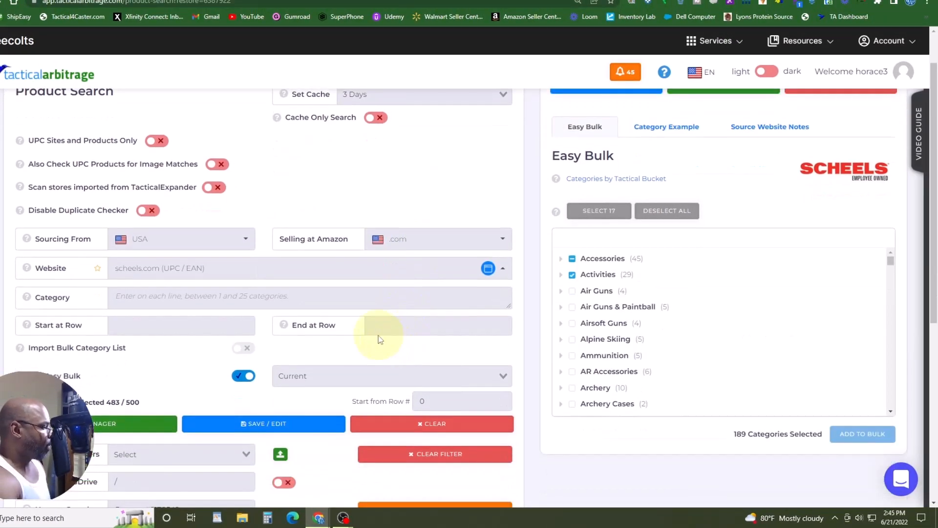
scroll(464, 289, down, 2)
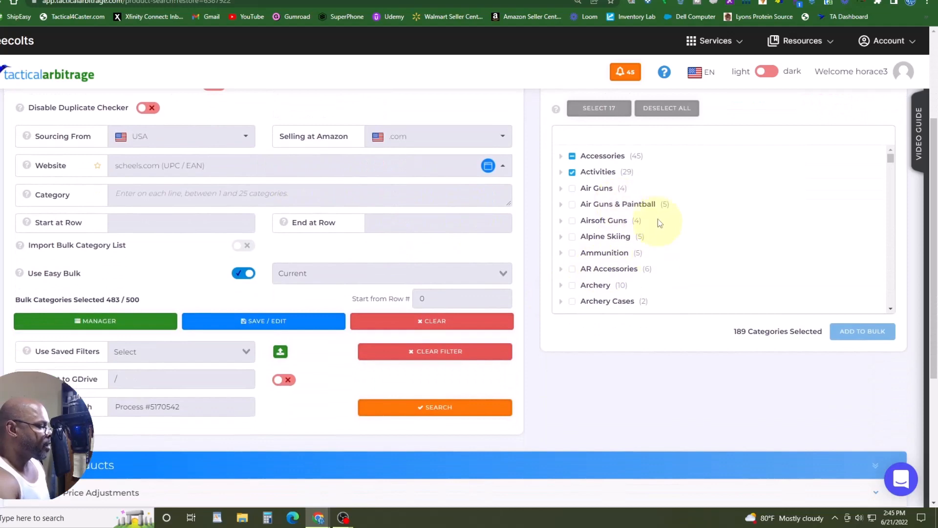
scroll(660, 223, down, 10)
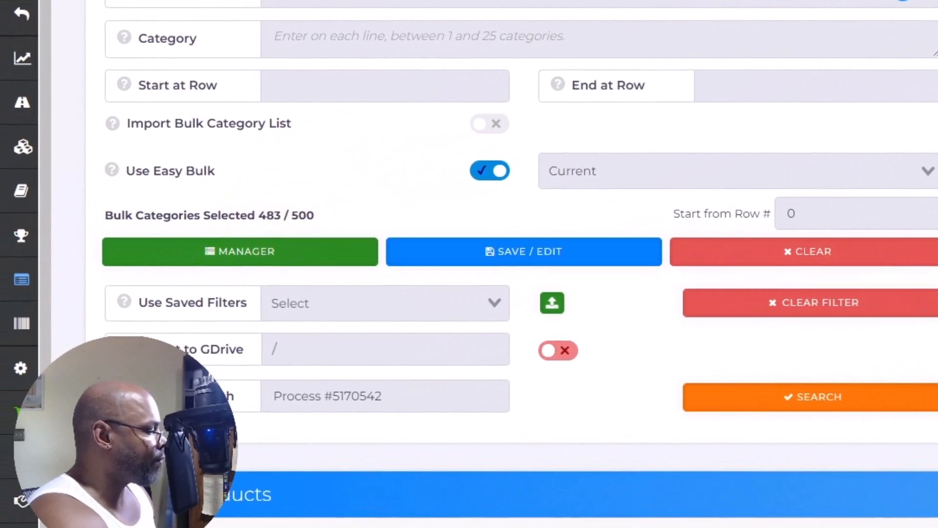
scroll(907, 377, down, 5)
scroll(672, 358, up, 4)
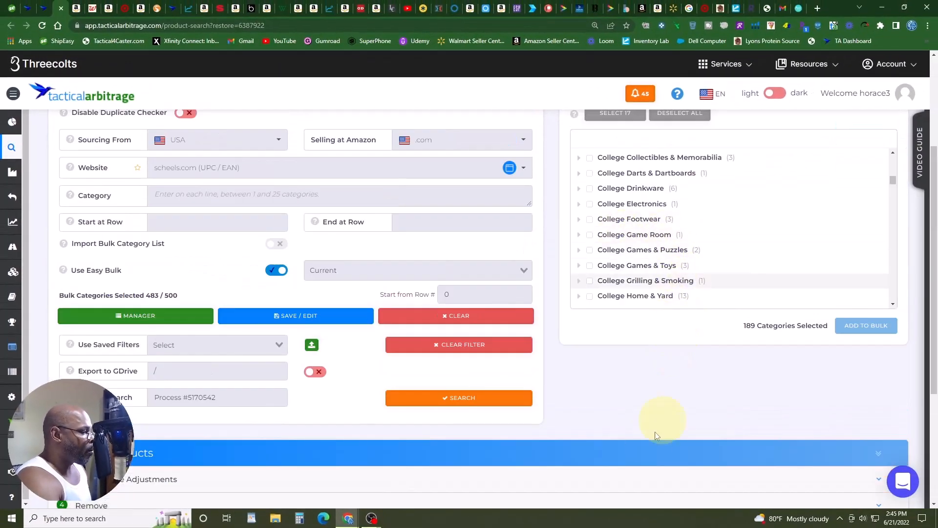
scroll(655, 432, down, 4)
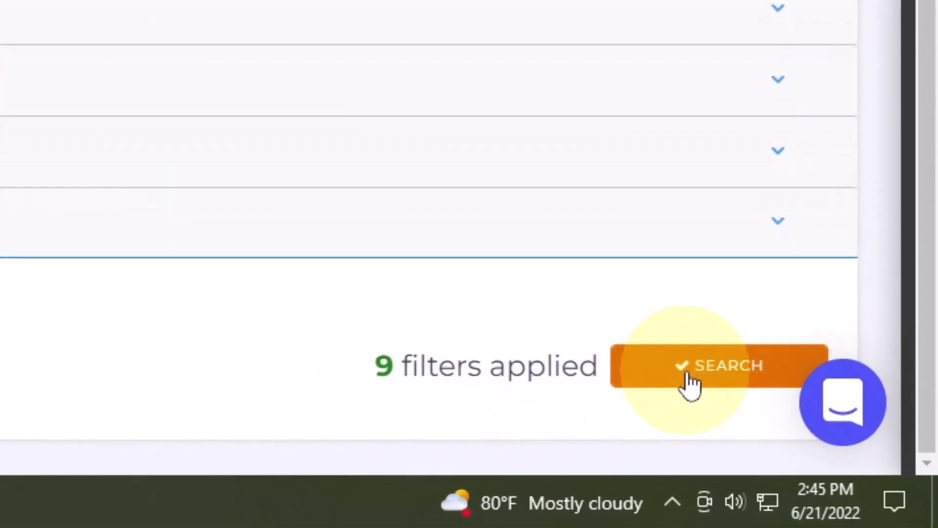
scroll(555, 422, up, 5)
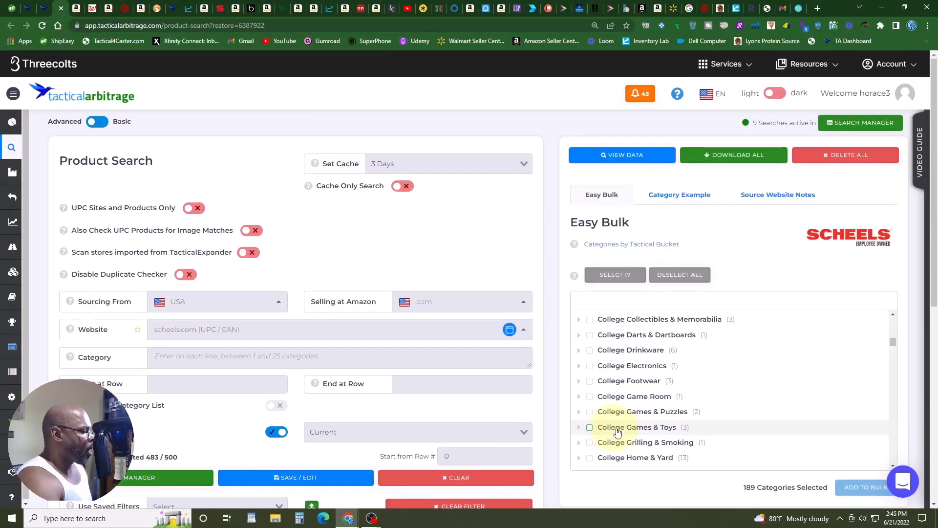
scroll(623, 427, up, 12)
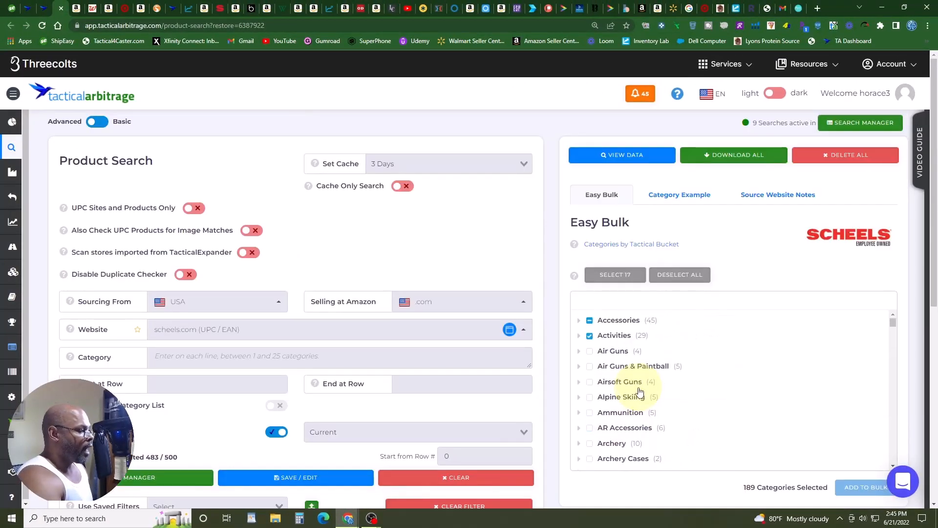
scroll(639, 388, down, 20)
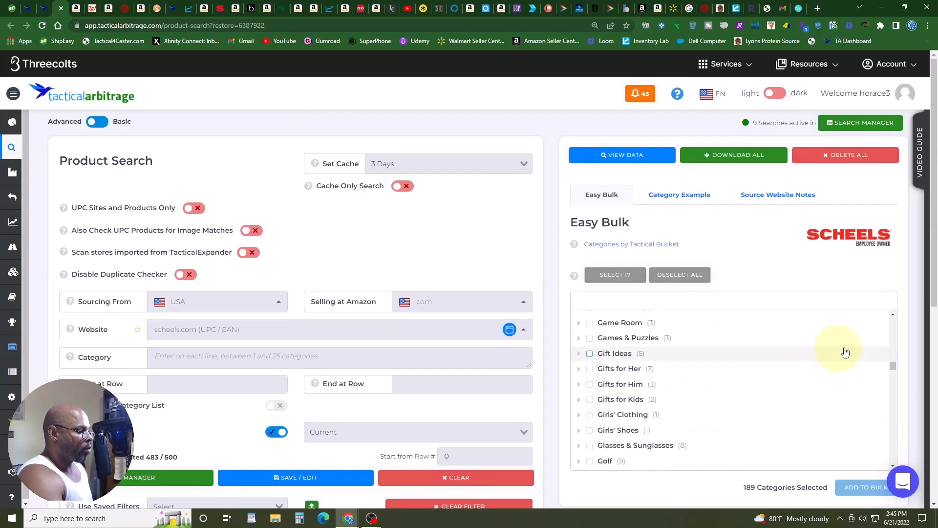
drag(934, 295, 929, 438)
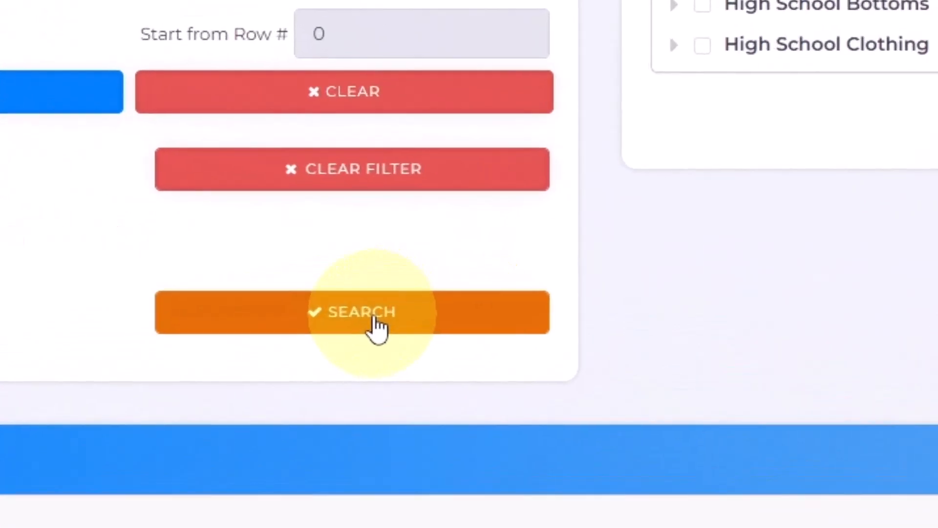
click(406, 294)
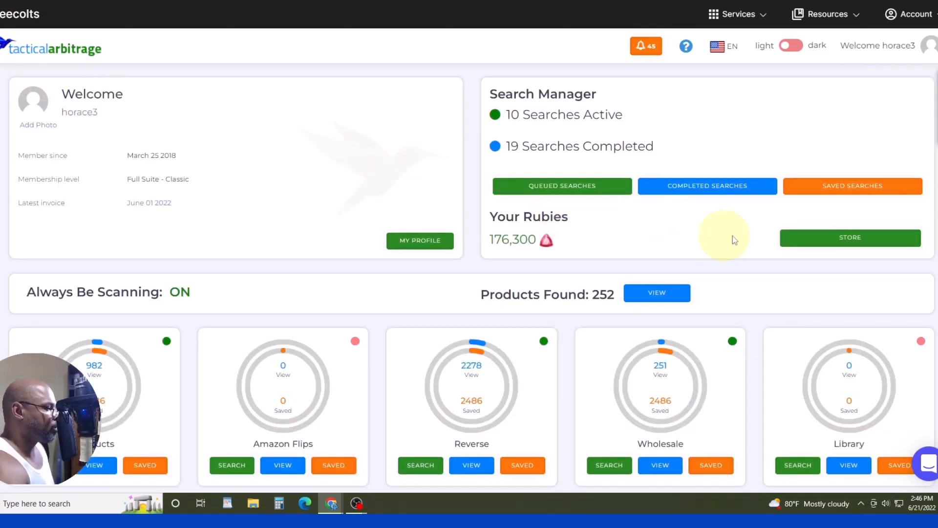
- Open the rubies store and look over its page limit increases and search upgrades
click(840, 241)
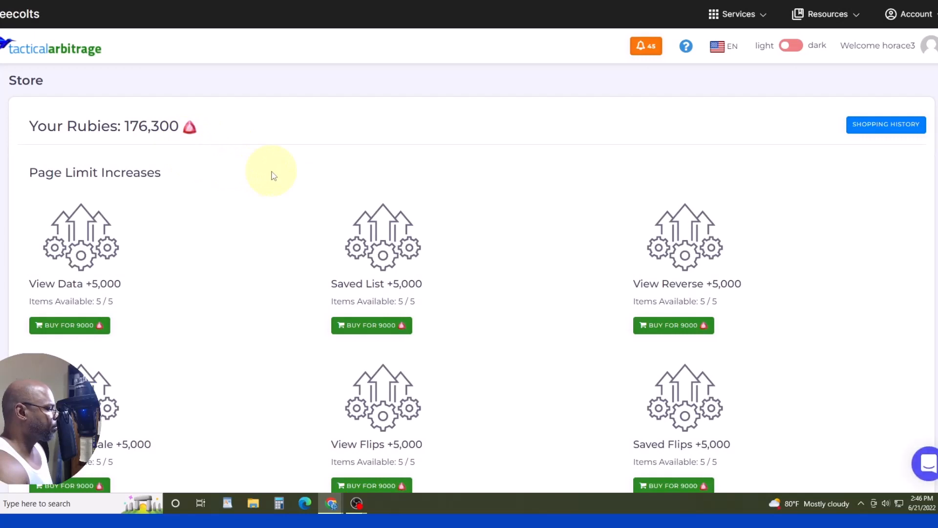
scroll(273, 176, down, 2)
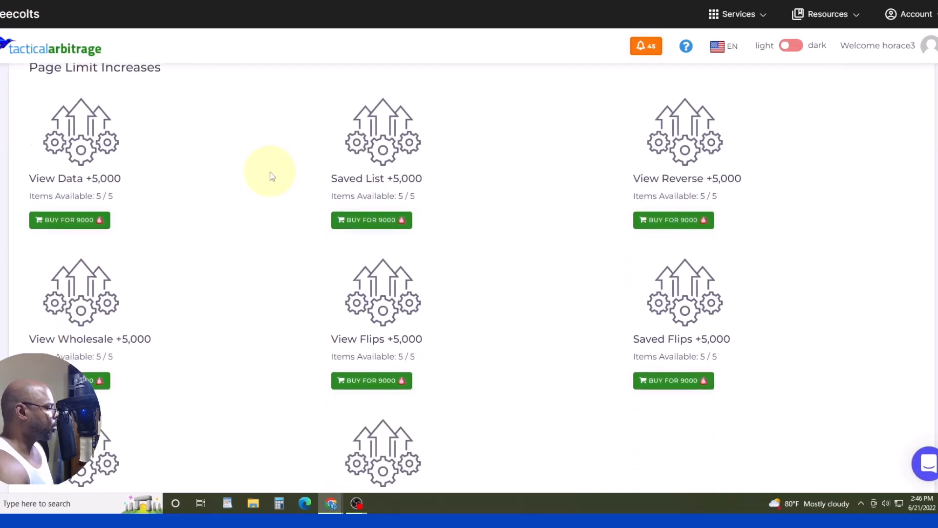
scroll(272, 176, down, 8)
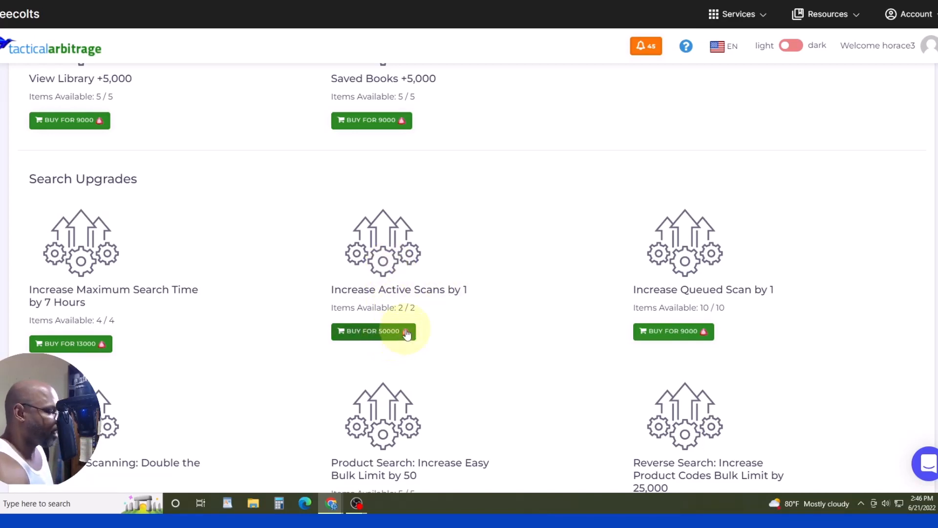
scroll(462, 237, down, 6)
scroll(521, 240, up, 15)
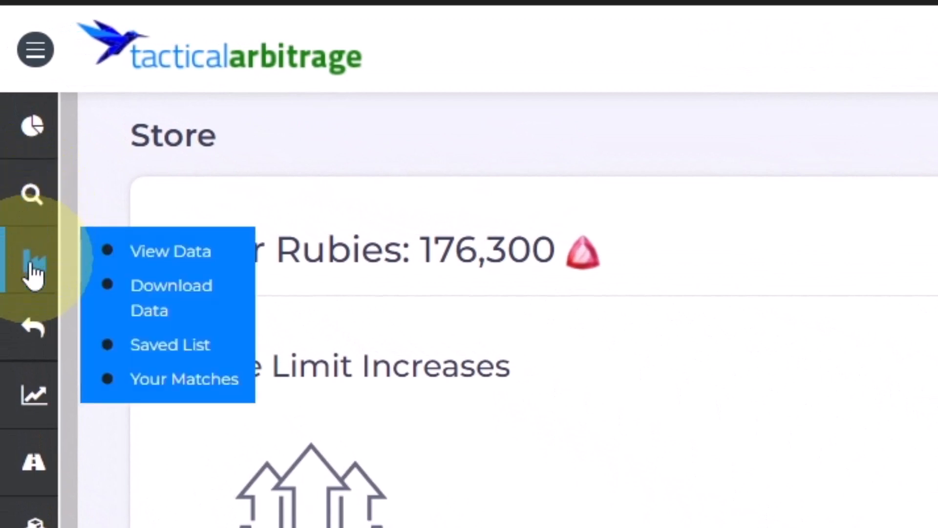
- Open the Reverse Product Search form
mouse_move(32, 328)
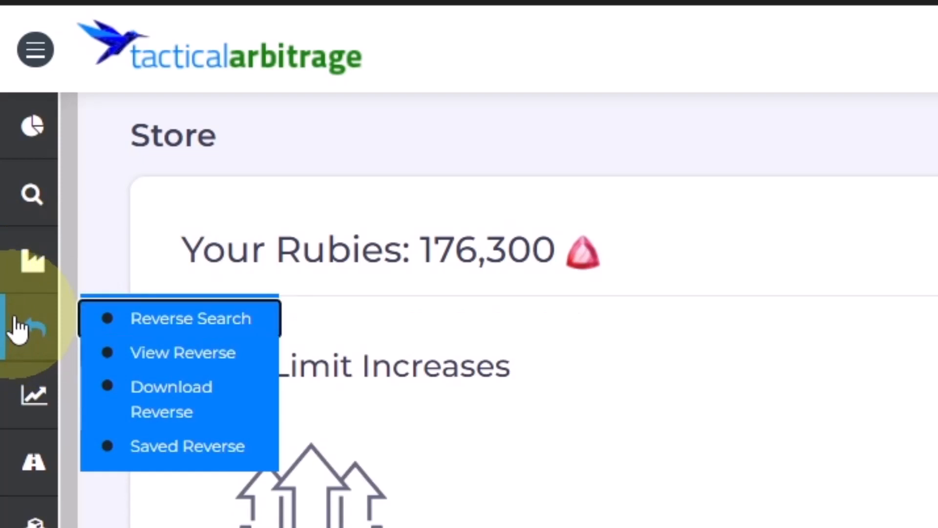
key(Return)
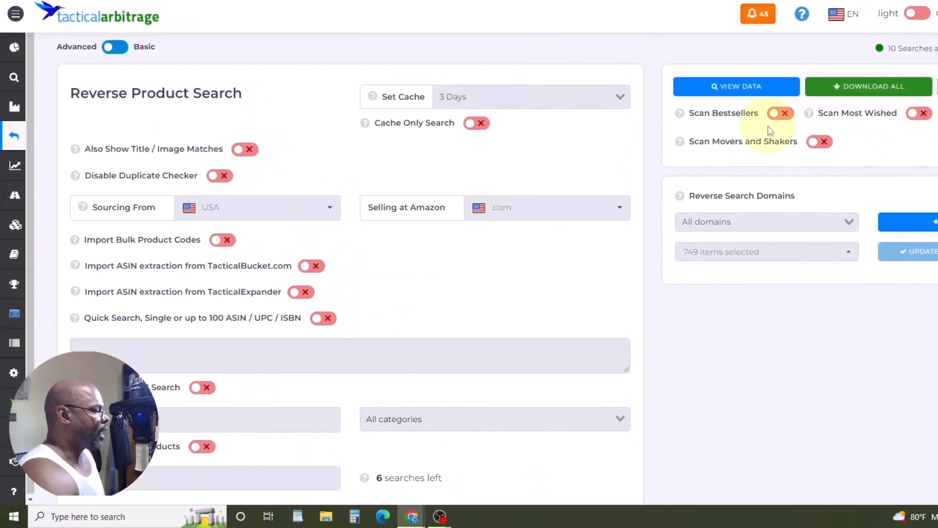
- Try the Scan Bestsellers, Scan Most Wished and Scan Movers and Shakers options in turn
click(785, 115)
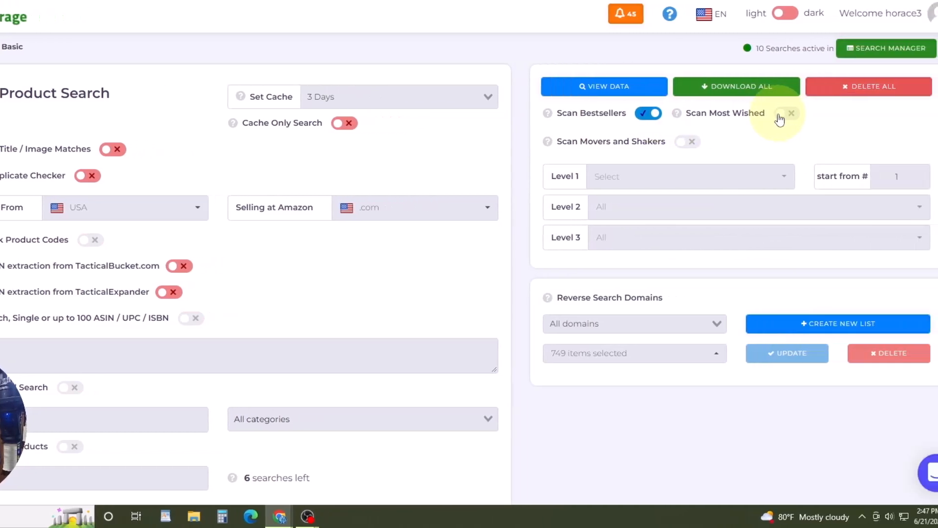
click(780, 116)
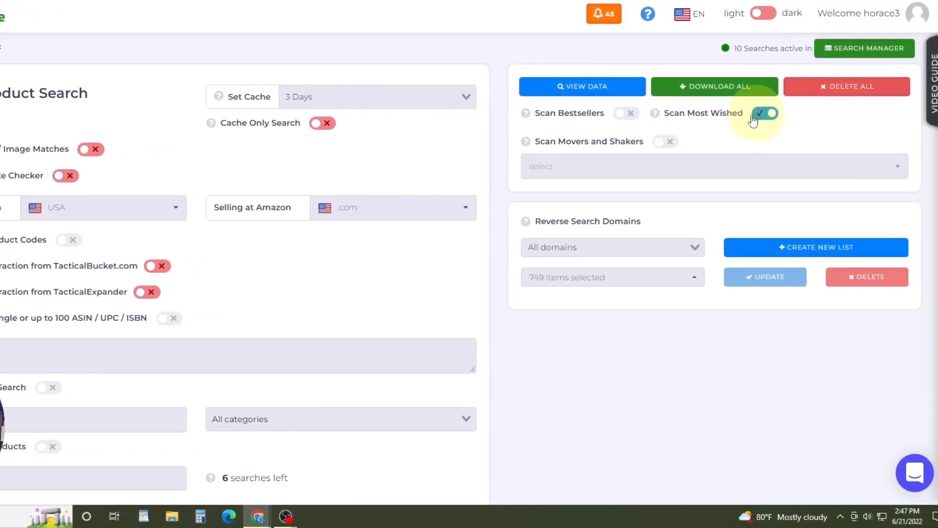
click(664, 141)
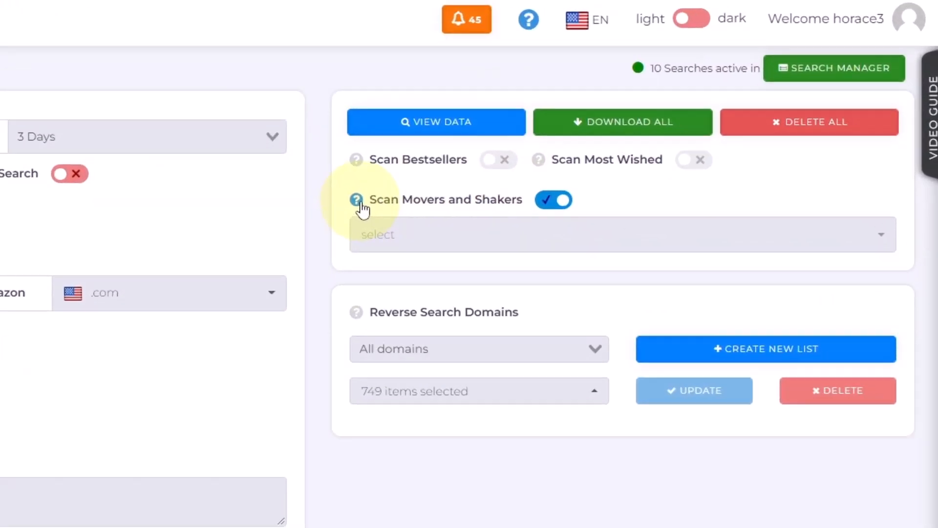
mouse_move(528, 144)
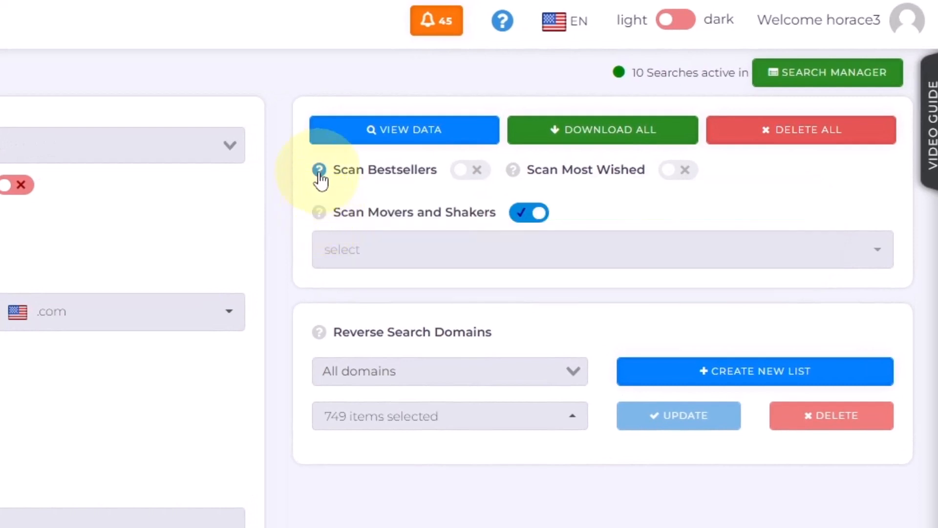
mouse_move(319, 170)
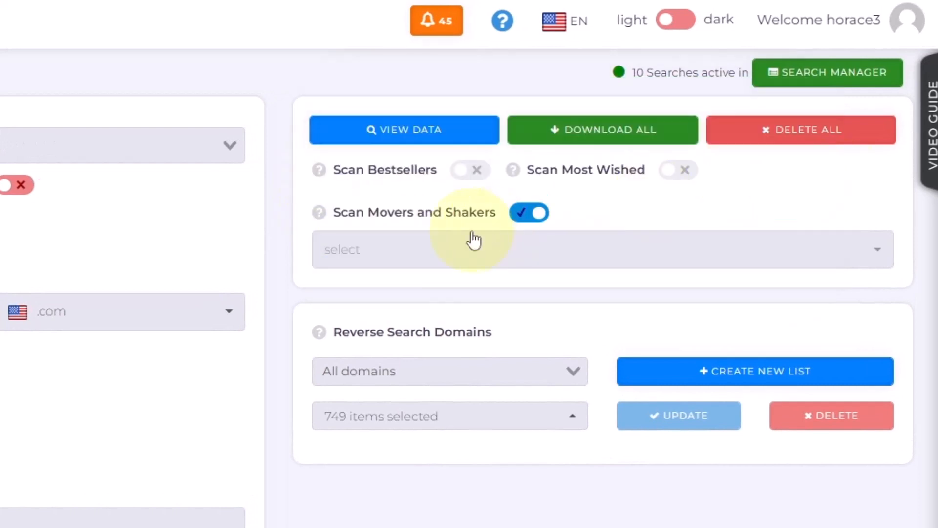
- Enable Scan Bestsellers for the reverse search and set its Level 1 category to Industrial & Scientific
click(467, 171)
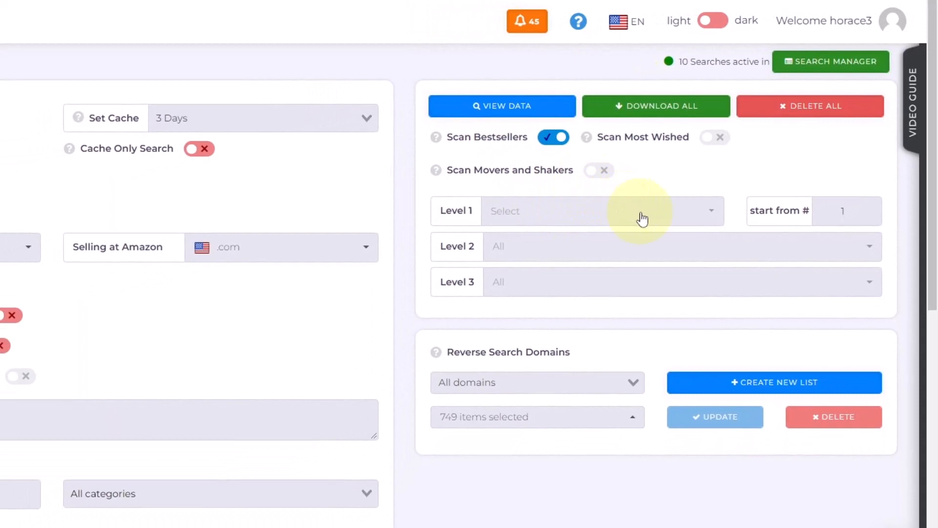
click(628, 226)
scroll(646, 356, down, 5)
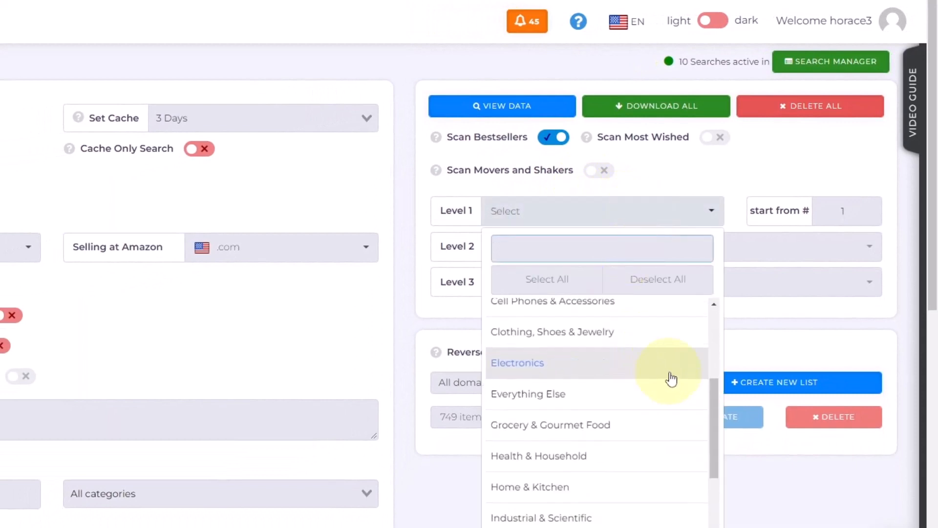
click(601, 447)
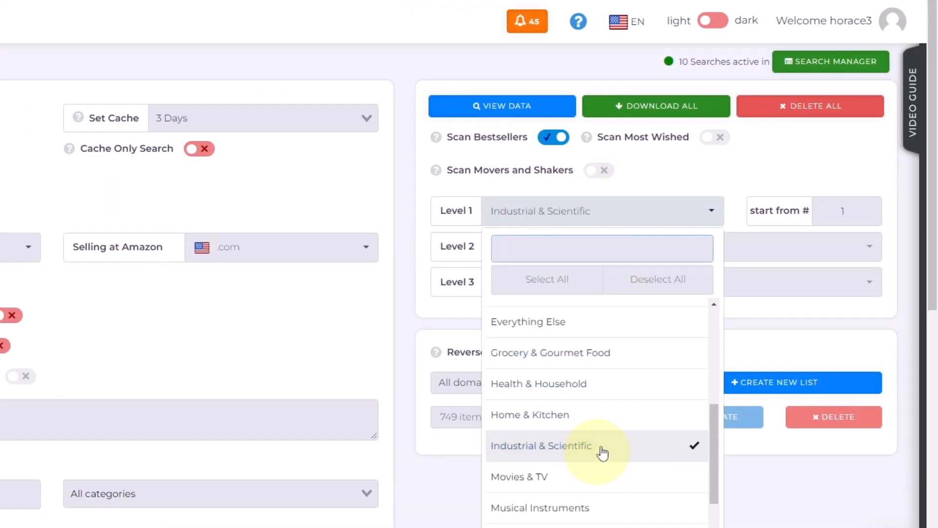
click(758, 164)
- Look through the Level 2 subcategories of Industrial & Scientific and close the list without choosing one
click(664, 251)
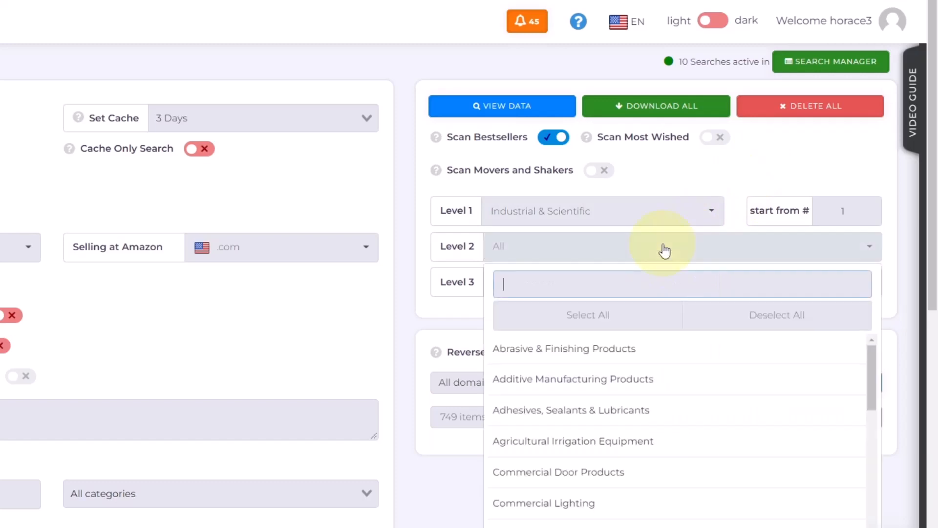
scroll(656, 353, down, 5)
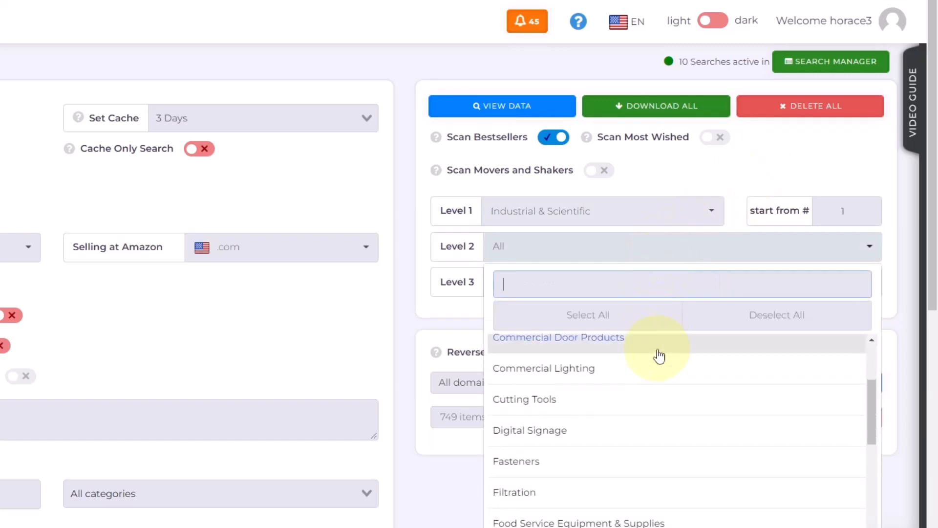
scroll(659, 356, down, 2)
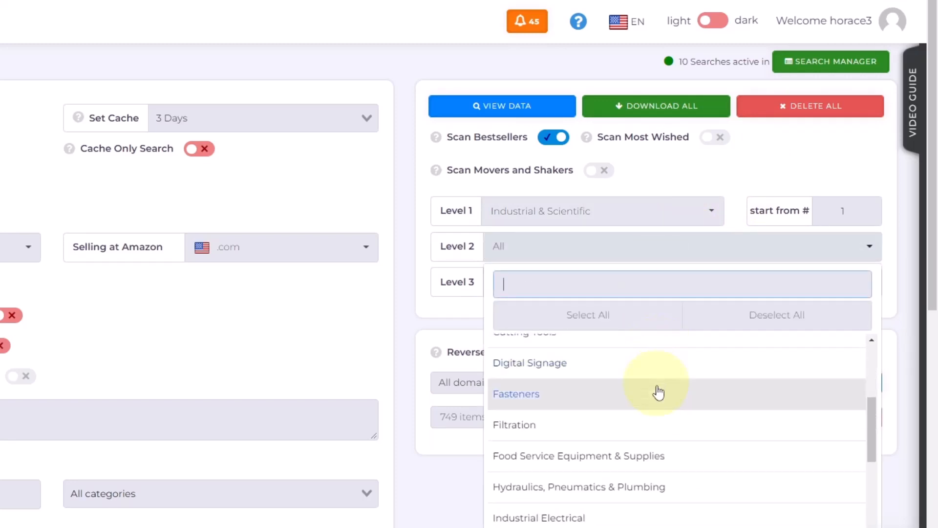
scroll(640, 495, down, 4)
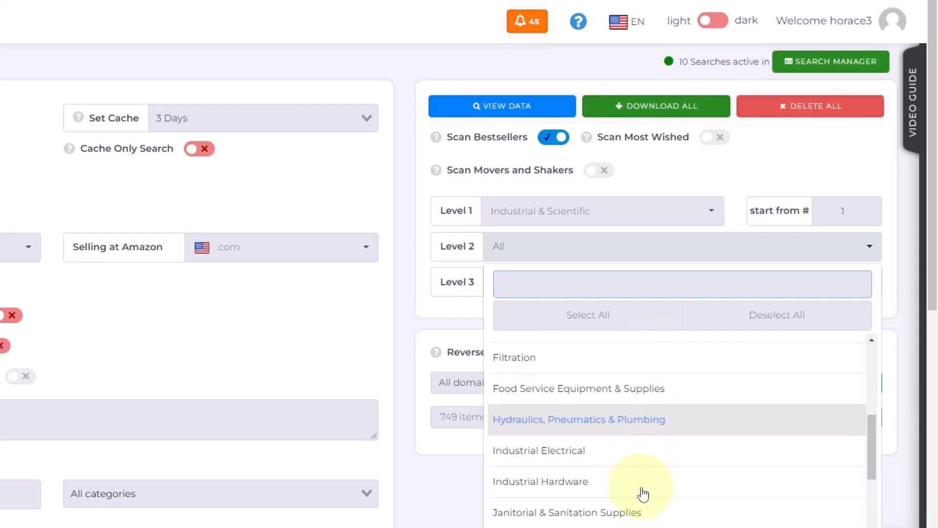
click(368, 185)
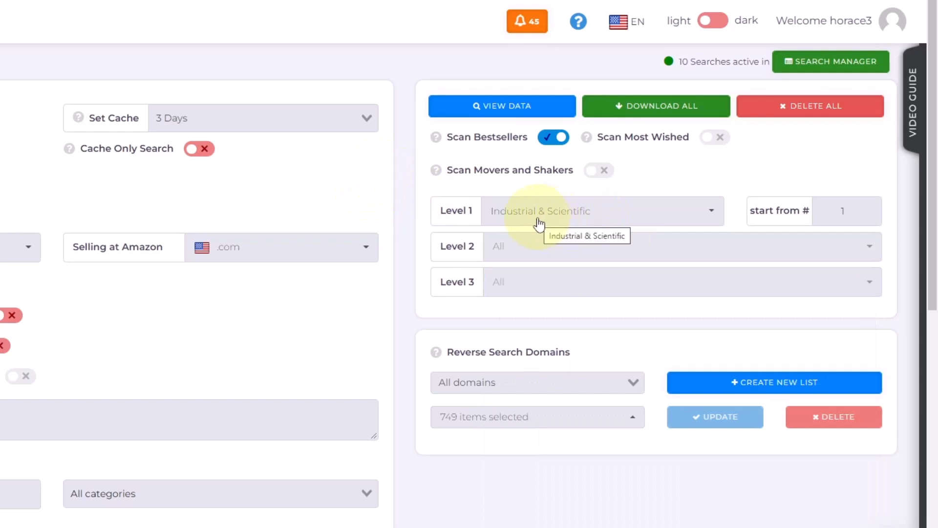
- Examine the Filter Products area of the reverse search, including the Remove filter options, and collapse them again without setting any filter
scroll(14, 286, down, 7)
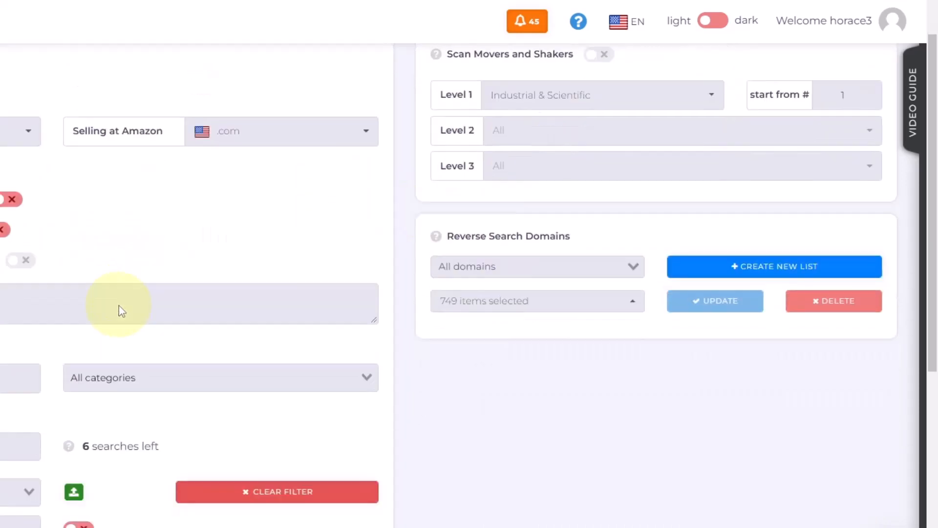
scroll(323, 208, up, 3)
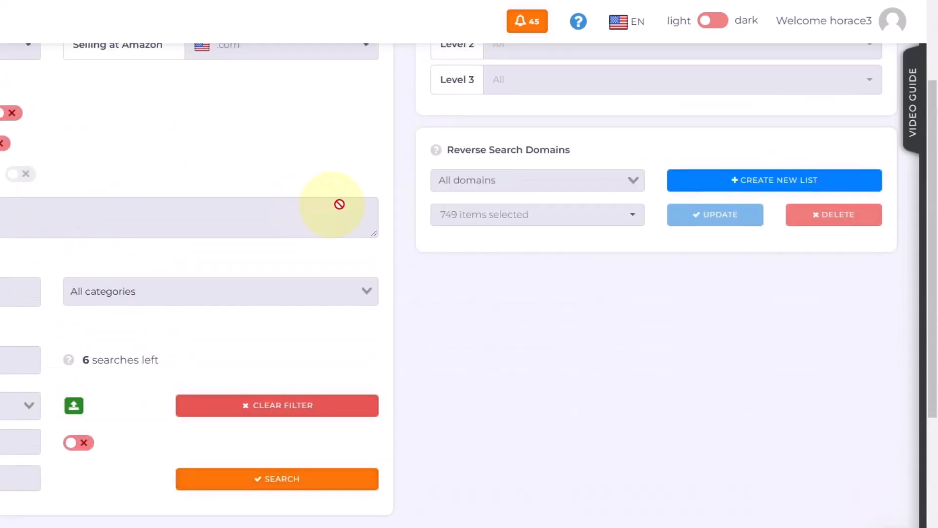
scroll(337, 203, down, 6)
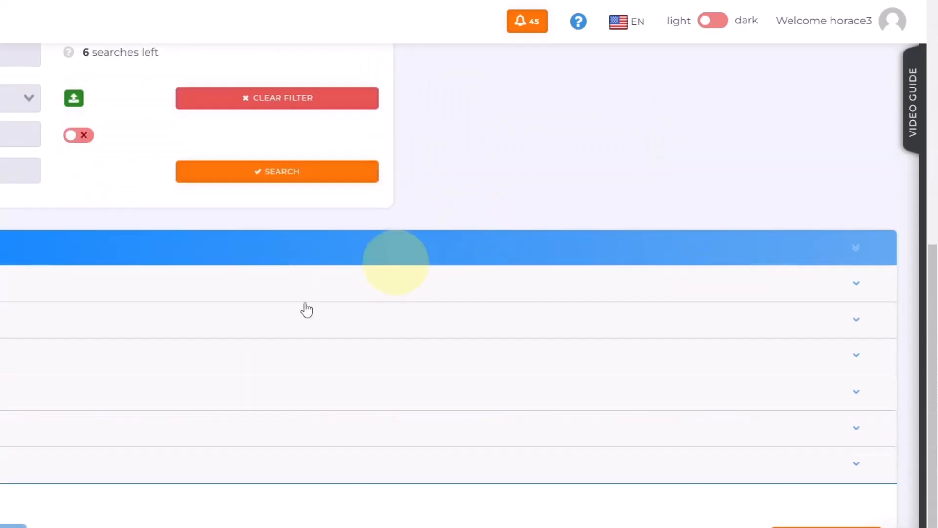
click(130, 292)
click(130, 293)
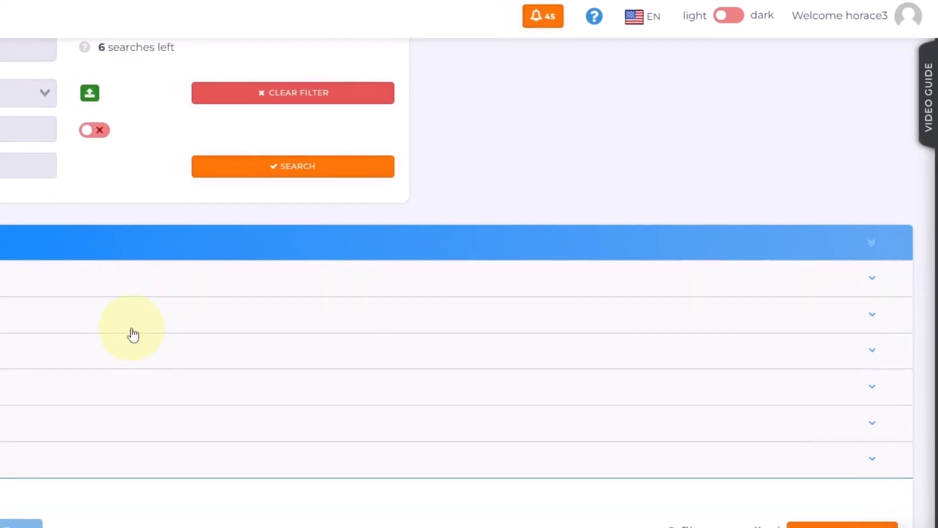
click(133, 322)
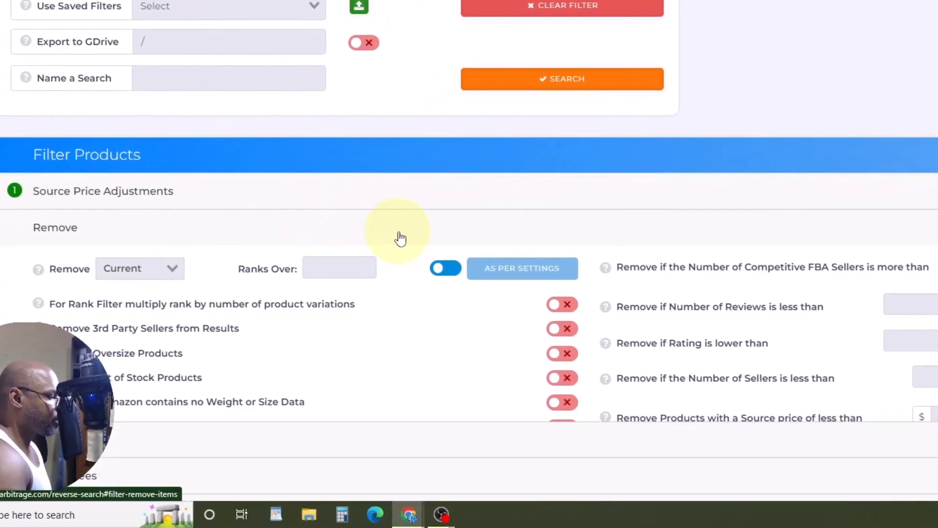
click(398, 235)
scroll(737, 168, up, 10)
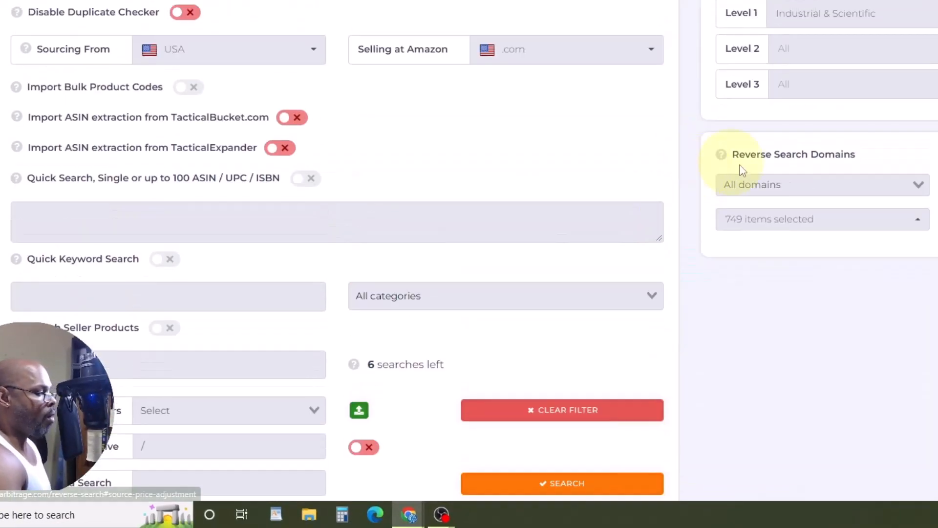